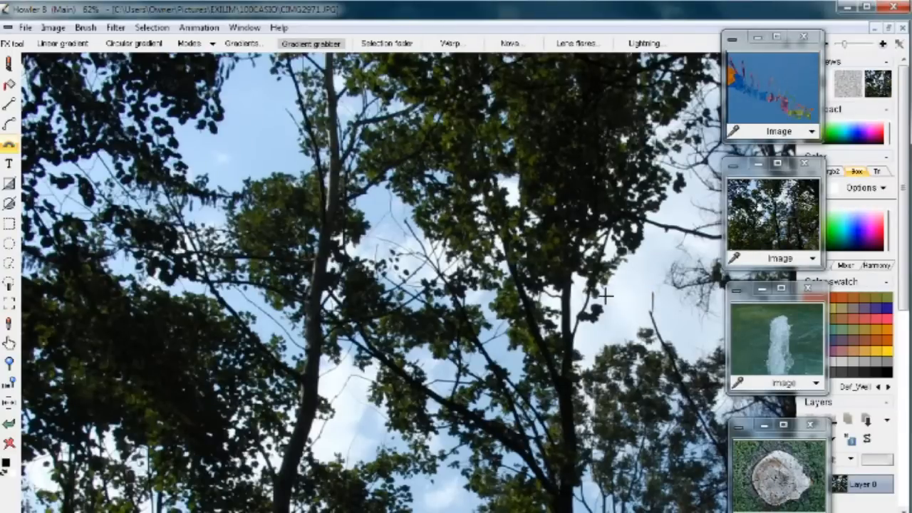
# Step: Draw a large filled circle over the lower part of the tree photo using the horizontal gradient fill
pyautogui.click(10, 205)
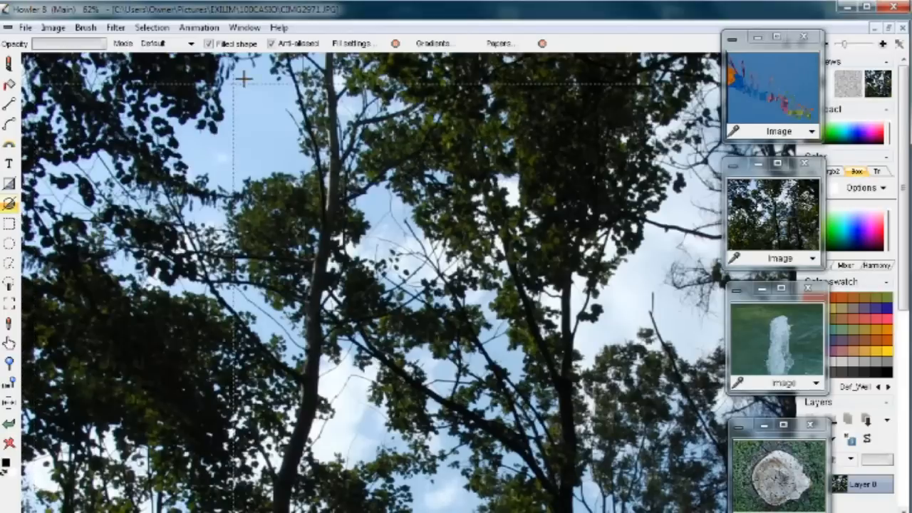
pyautogui.click(351, 44)
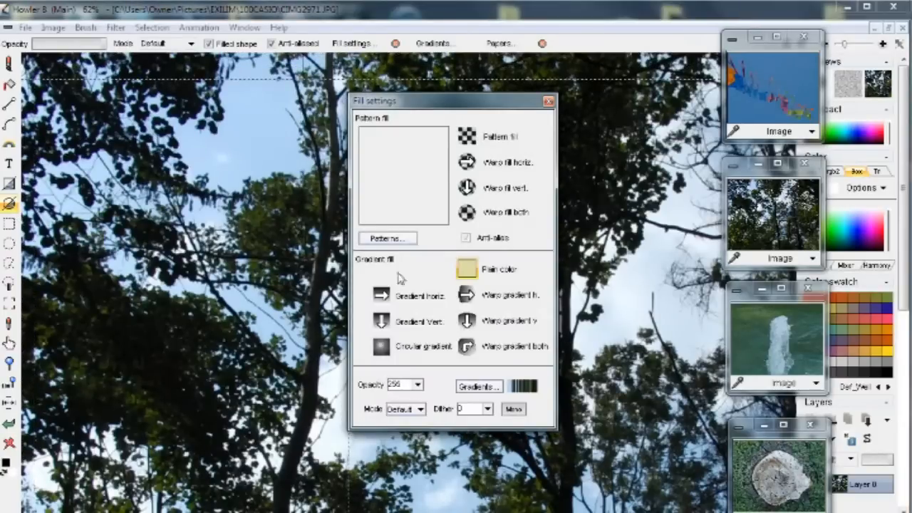
pyautogui.click(382, 298)
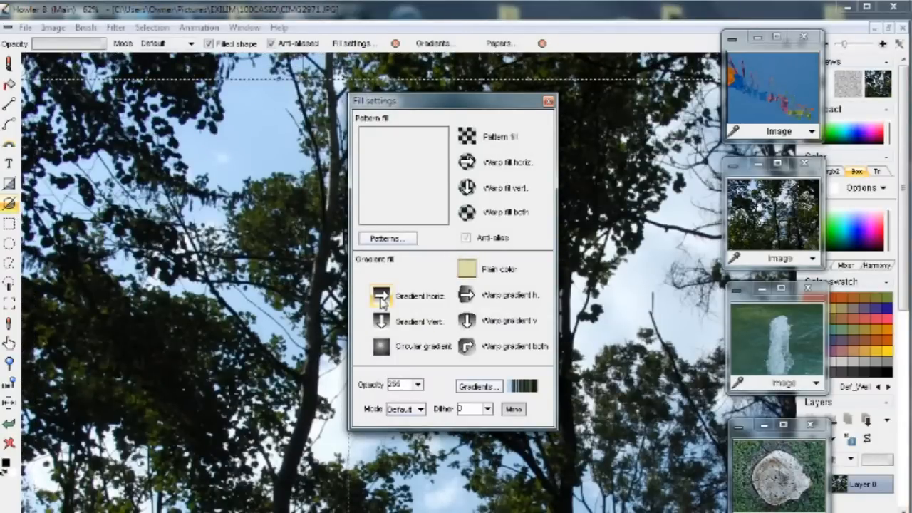
pyautogui.moveTo(403, 107)
pyautogui.mouseDown()
pyautogui.moveTo(762, 505)
pyautogui.moveTo(786, 489)
pyautogui.moveTo(801, 451)
pyautogui.mouseUp()
pyautogui.moveTo(168, 502)
pyautogui.mouseDown()
pyautogui.moveTo(396, 225)
pyautogui.moveTo(509, 203)
pyautogui.moveTo(554, 228)
pyautogui.moveTo(456, 189)
pyautogui.moveTo(433, 208)
pyautogui.mouseUp()
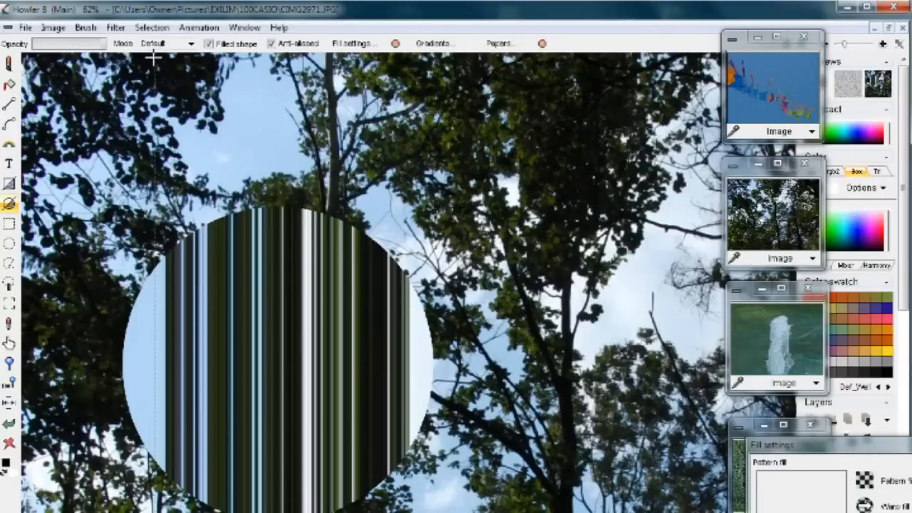
# Step: Open the gradient sweep editor and place it beside the gradient-filled circle
pyautogui.click(244, 28)
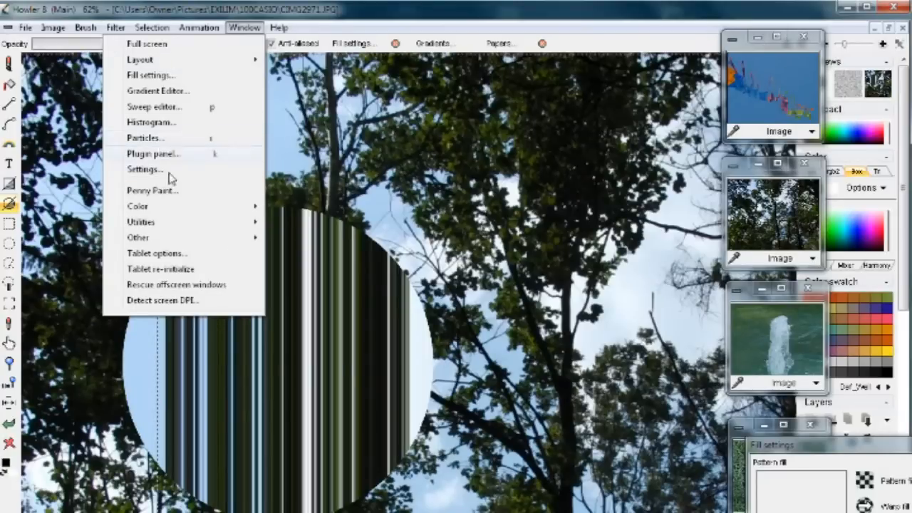
pyautogui.click(191, 117)
pyautogui.moveTo(482, 188); pyautogui.dragTo(638, 110)
pyautogui.moveTo(561, 251); pyautogui.dragTo(524, 256)
pyautogui.moveTo(594, 107); pyautogui.dragTo(580, 318)
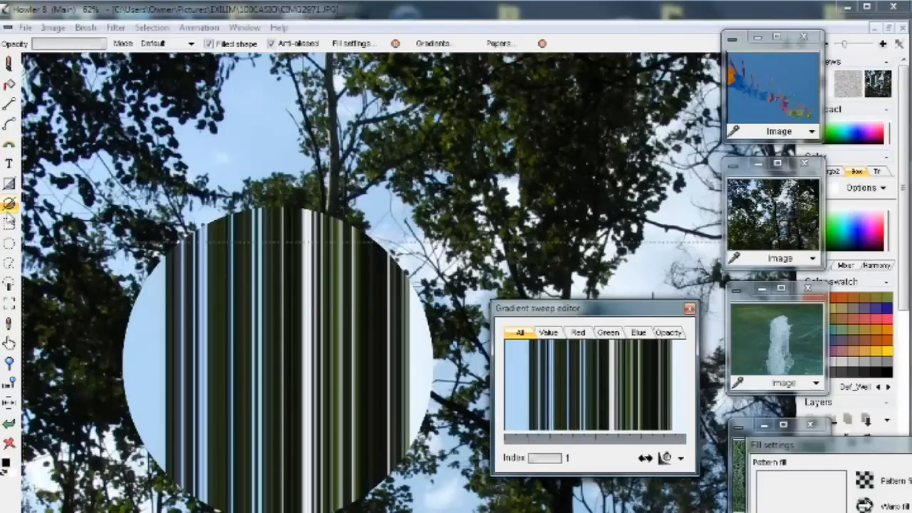
# Step: Grab a new linear gradient across the upper part of the tree photo, above the circle
pyautogui.rightClick(10, 146)
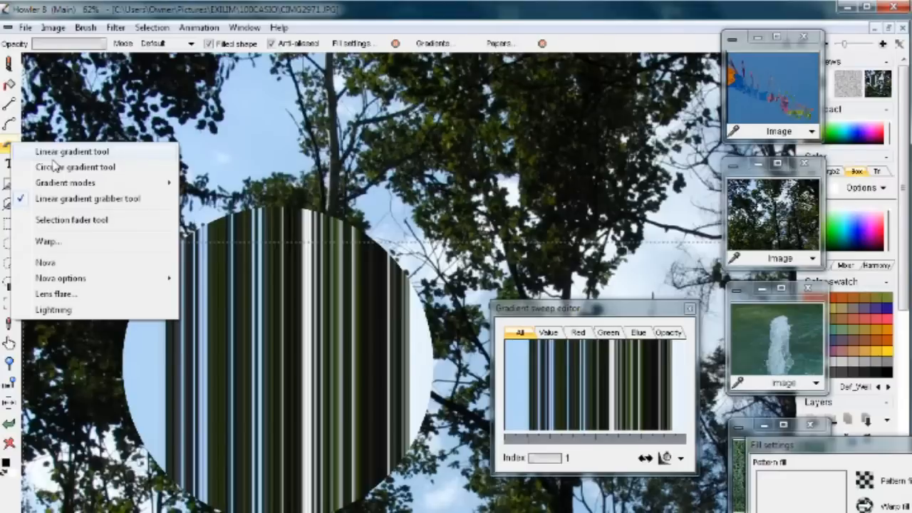
pyautogui.click(132, 201)
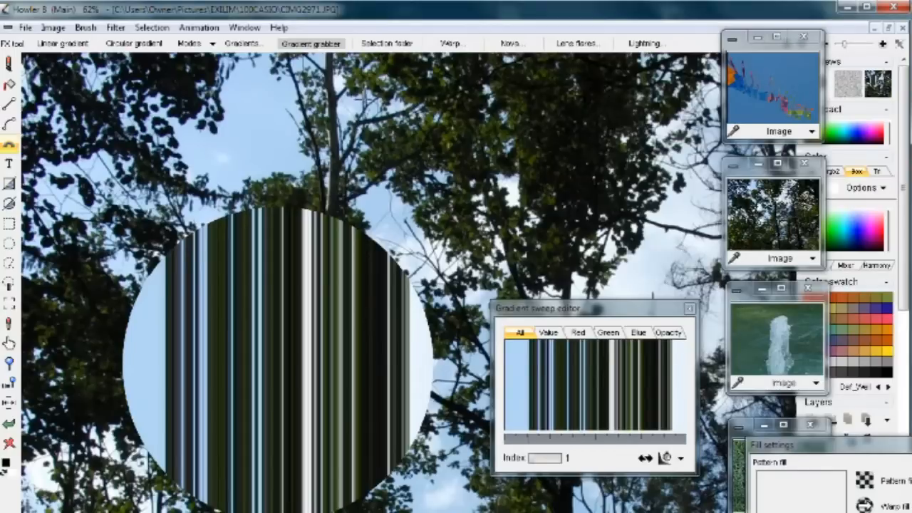
pyautogui.moveTo(175, 81)
pyautogui.mouseDown()
pyautogui.moveTo(335, 86)
pyautogui.moveTo(546, 126)
pyautogui.moveTo(599, 93)
pyautogui.moveTo(585, 117)
pyautogui.mouseUp()
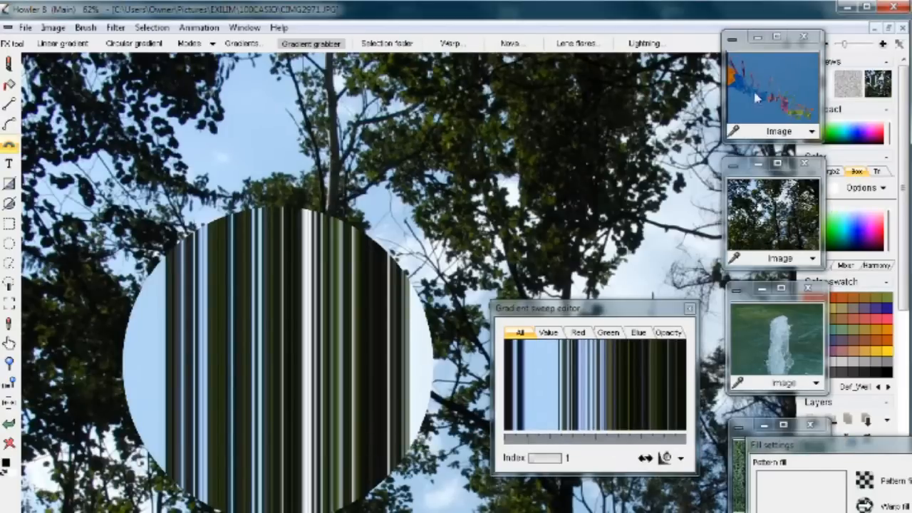
# Step: Bring the stored kite photo onto the canvas and grab a gradient diagonally from the purple kite to the green kites
pyautogui.click(781, 93)
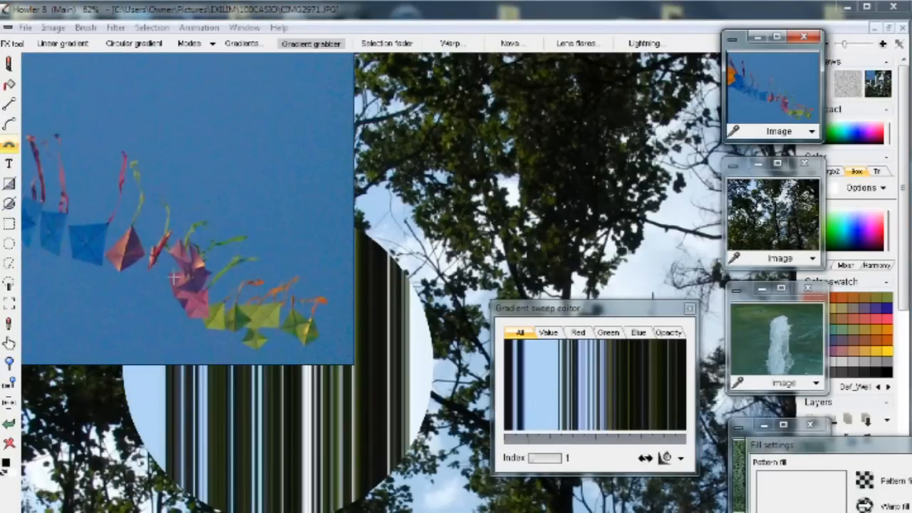
pyautogui.scroll(2, 168, 255)
pyautogui.moveTo(188, 245); pyautogui.dragTo(467, 218)
pyautogui.scroll(3, 275, 183)
pyautogui.moveTo(440, 267); pyautogui.dragTo(294, 221)
pyautogui.moveTo(623, 308); pyautogui.dragTo(168, 368)
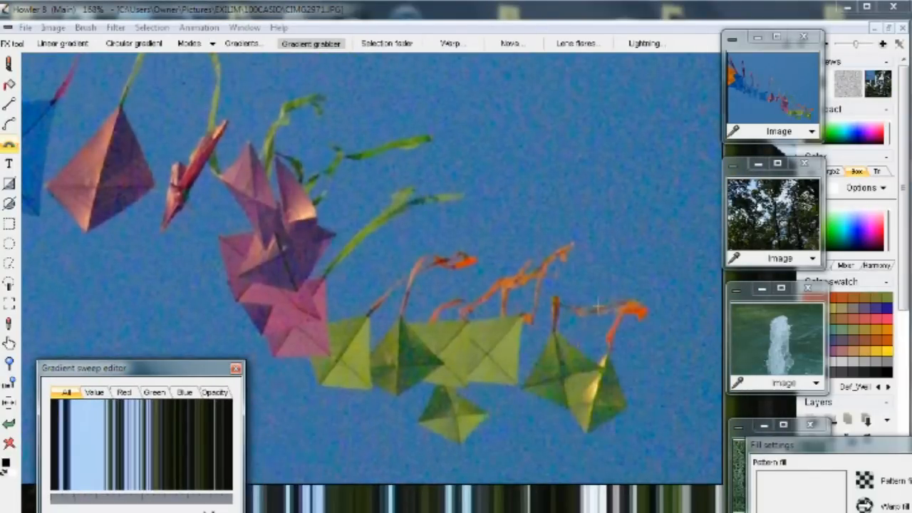
pyautogui.click(10, 145)
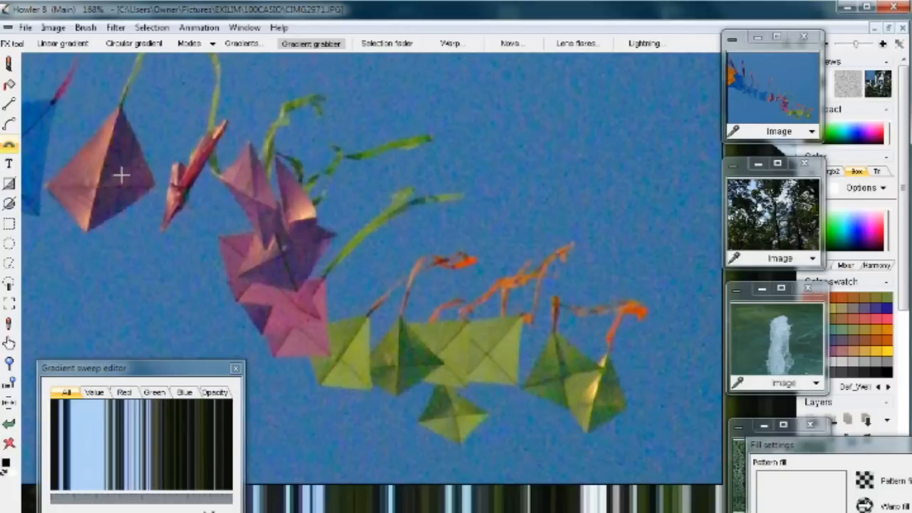
pyautogui.moveTo(84, 162)
pyautogui.mouseDown()
pyautogui.moveTo(336, 356)
pyautogui.moveTo(611, 396)
pyautogui.moveTo(601, 385)
pyautogui.mouseUp()
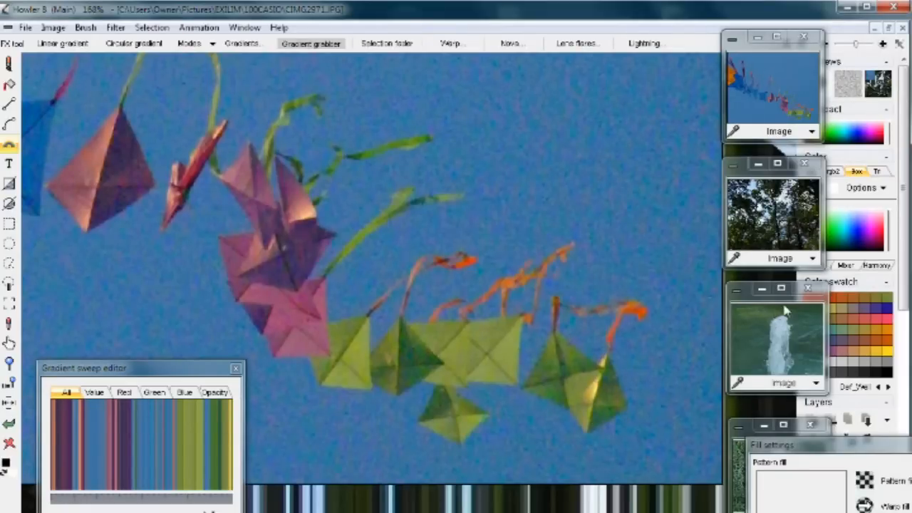
# Step: Paste the stored fountain photo scaled to the canvas and grab a gradient diagonally across the water and fountain
pyautogui.click(790, 342)
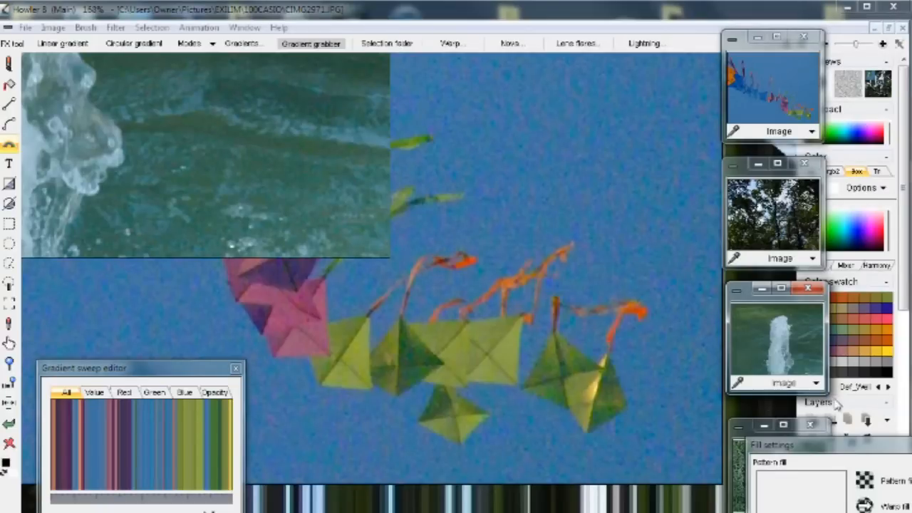
pyautogui.click(817, 384)
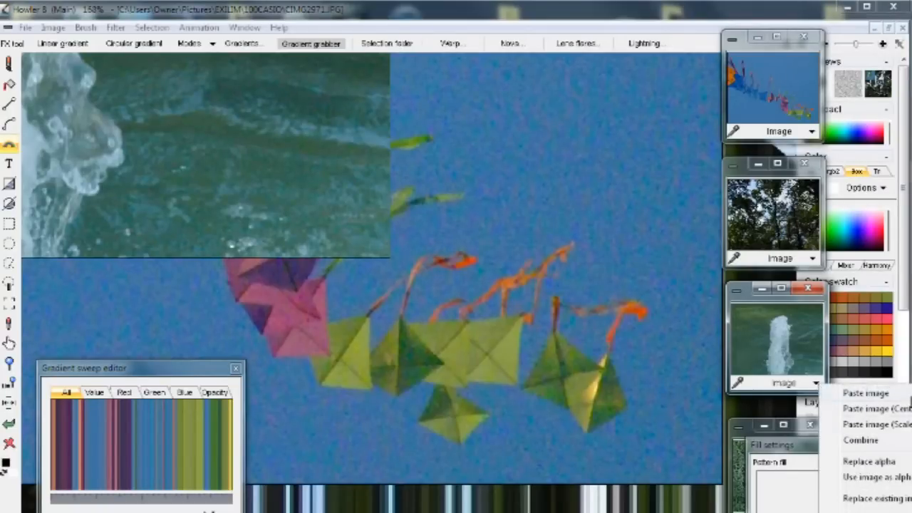
pyautogui.click(876, 424)
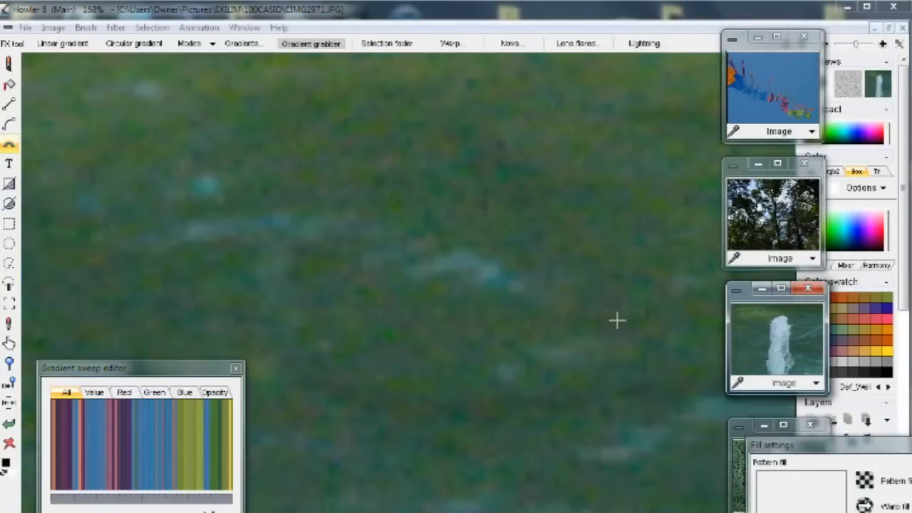
pyautogui.scroll(4, 433, 299)
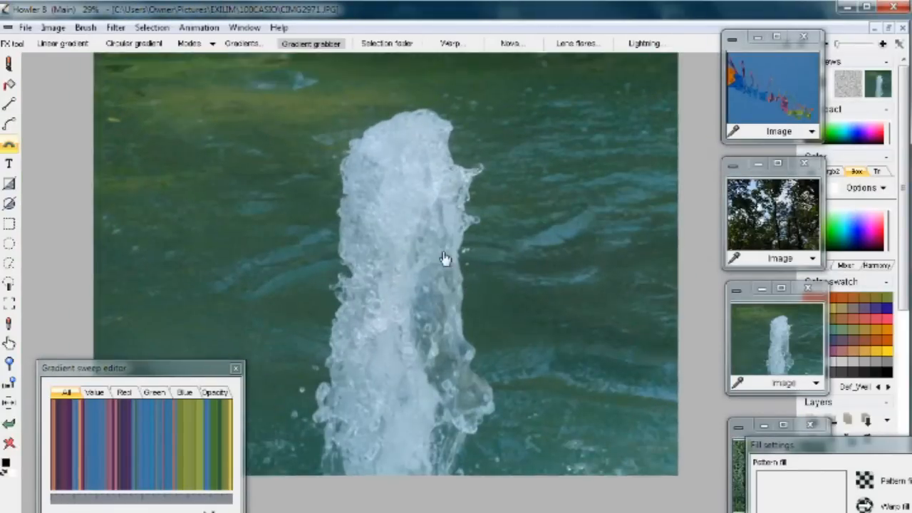
pyautogui.moveTo(445, 258); pyautogui.dragTo(432, 267)
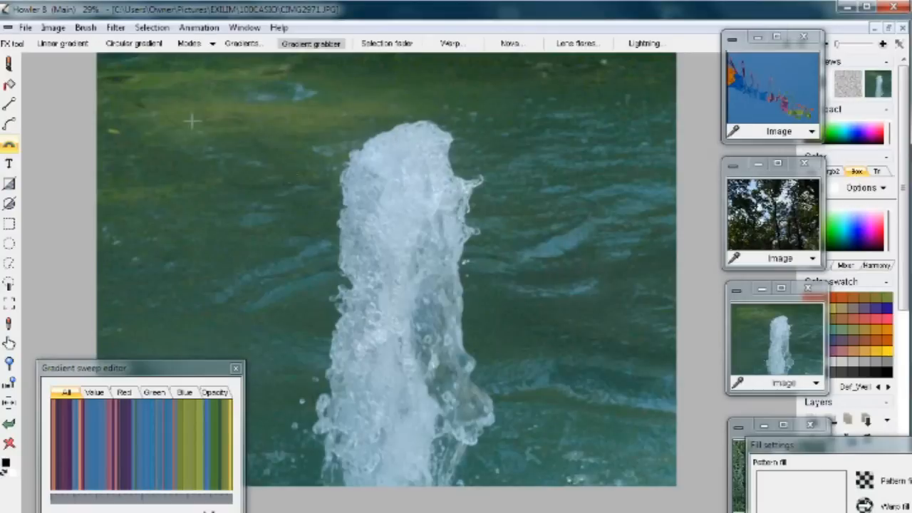
pyautogui.moveTo(136, 105); pyautogui.dragTo(541, 469)
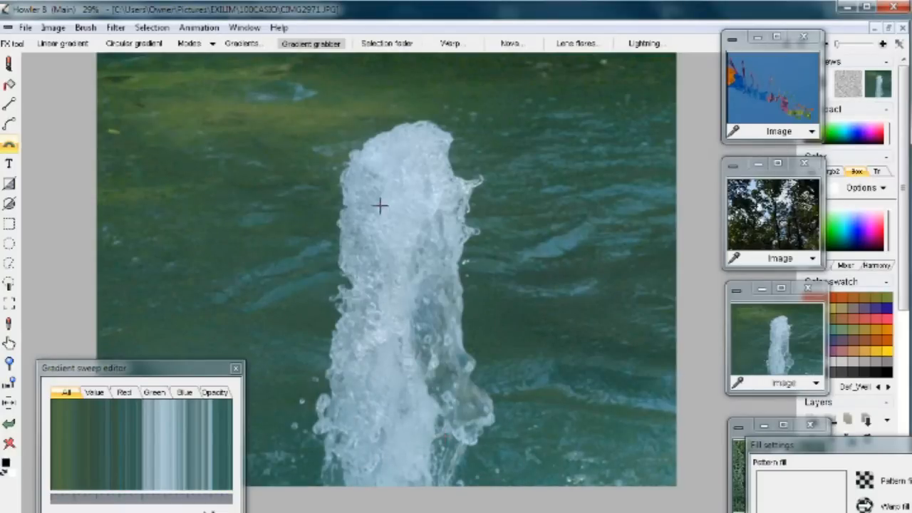
# Step: Grab further gradients down the white fountain column, across the green water, and up through the water beside the fountain
pyautogui.moveTo(413, 129); pyautogui.dragTo(379, 468)
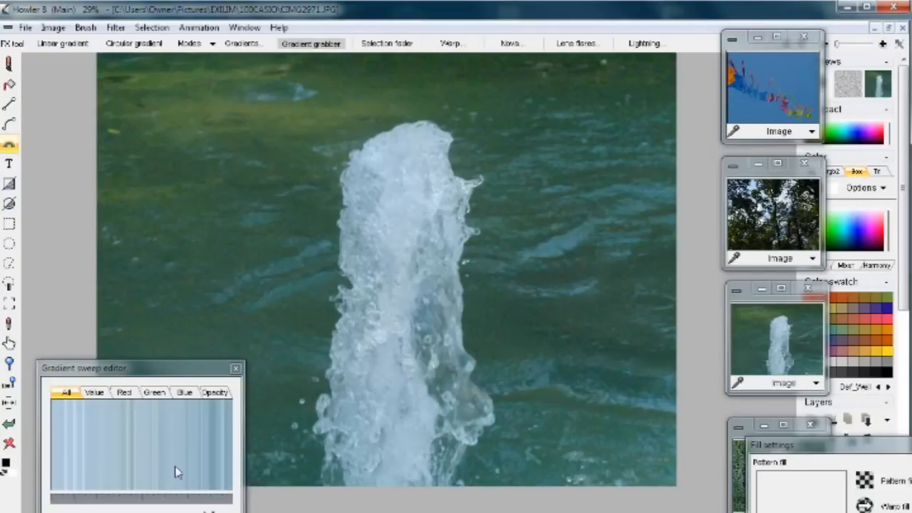
pyautogui.moveTo(150, 103); pyautogui.dragTo(552, 467)
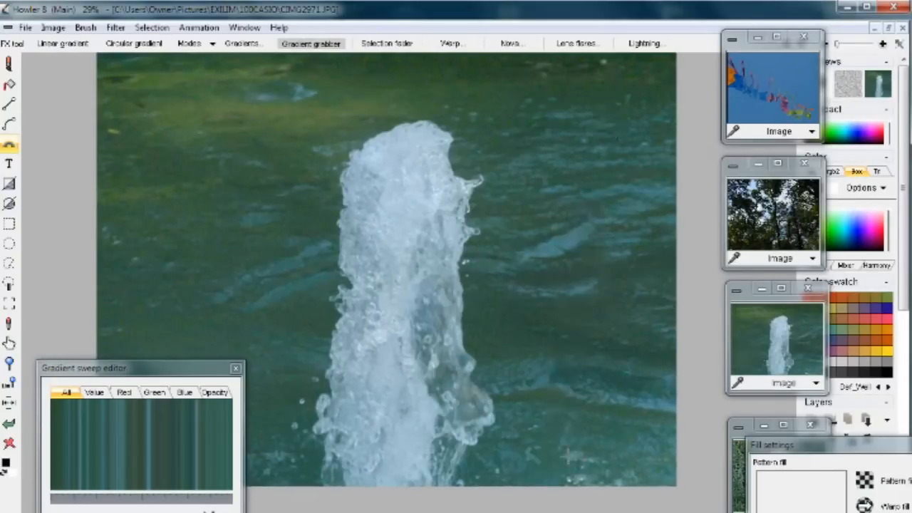
pyautogui.moveTo(282, 475); pyautogui.dragTo(240, 61)
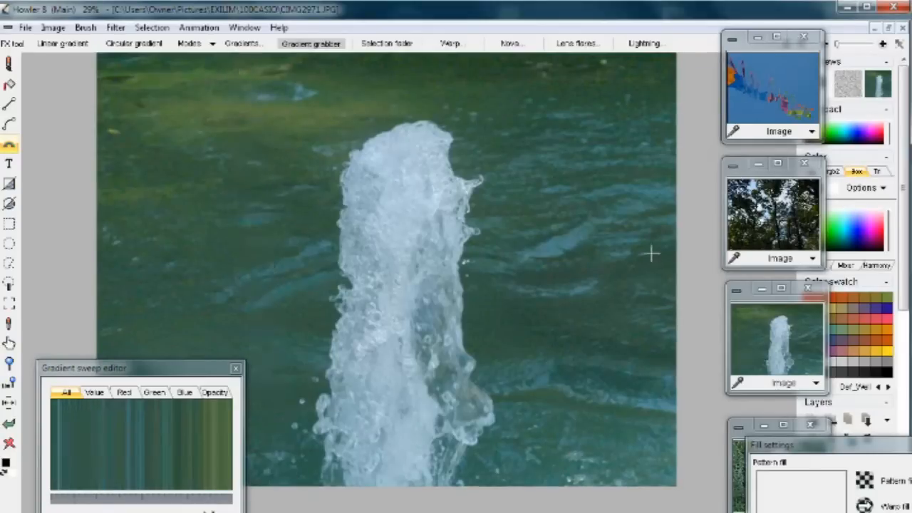
# Step: Bring the stored tree stump photo onto the canvas and grab a gradient down through the foliage beside the stump
pyautogui.click(763, 424)
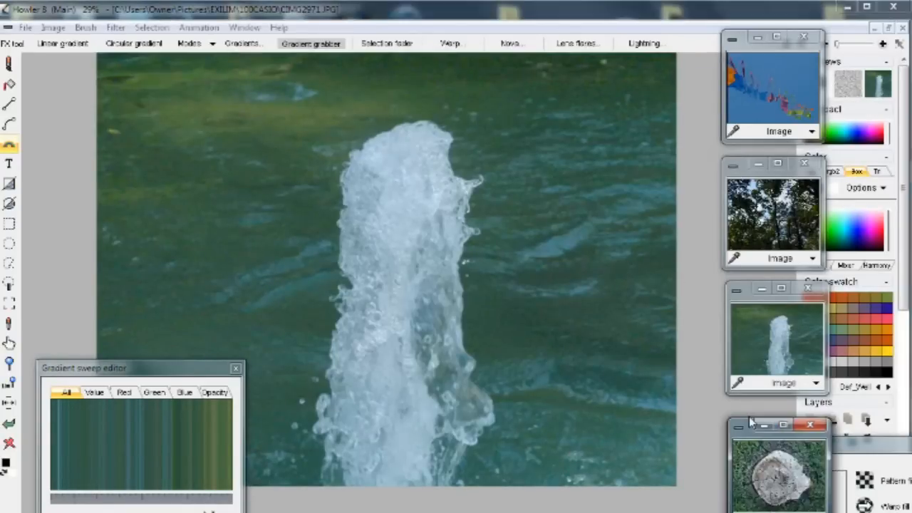
pyautogui.moveTo(727, 340); pyautogui.dragTo(726, 366)
pyautogui.click(774, 413)
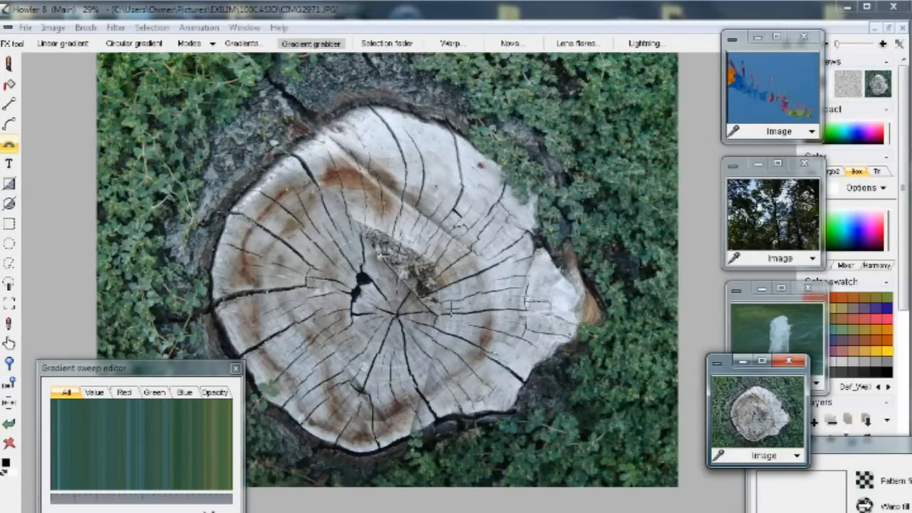
pyautogui.moveTo(620, 74); pyautogui.dragTo(638, 442)
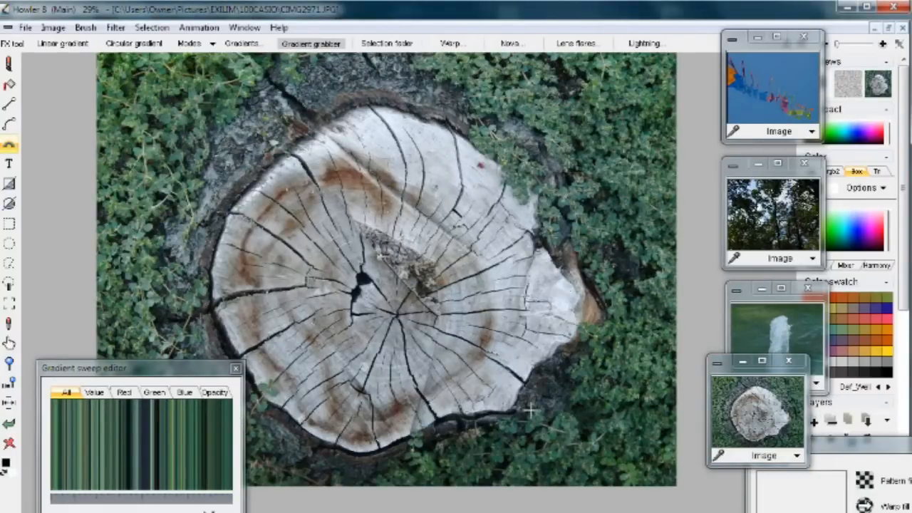
# Step: Grab several short gradients across a close-up of the green leaves and twigs beside the stump
pyautogui.scroll(2, 546, 403)
pyautogui.moveTo(445, 300); pyautogui.dragTo(423, 259)
pyautogui.scroll(4, 423, 258)
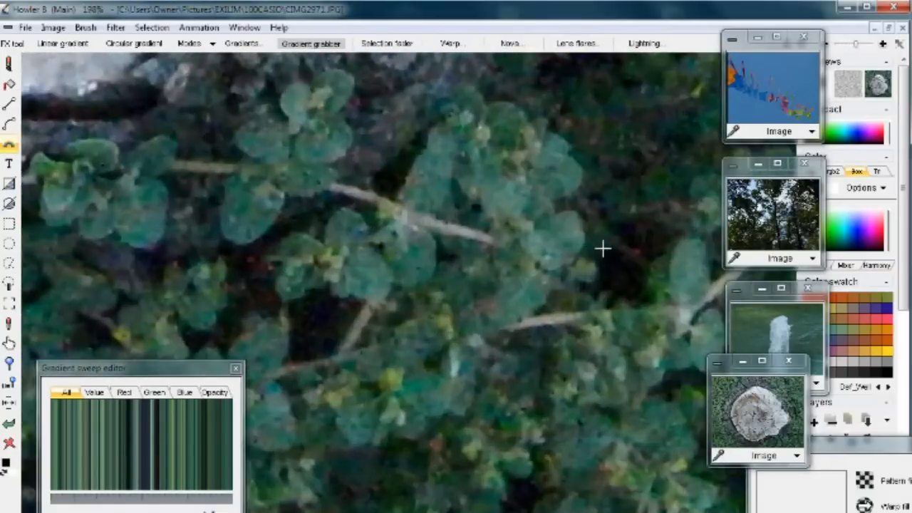
pyautogui.moveTo(543, 170); pyautogui.dragTo(399, 395)
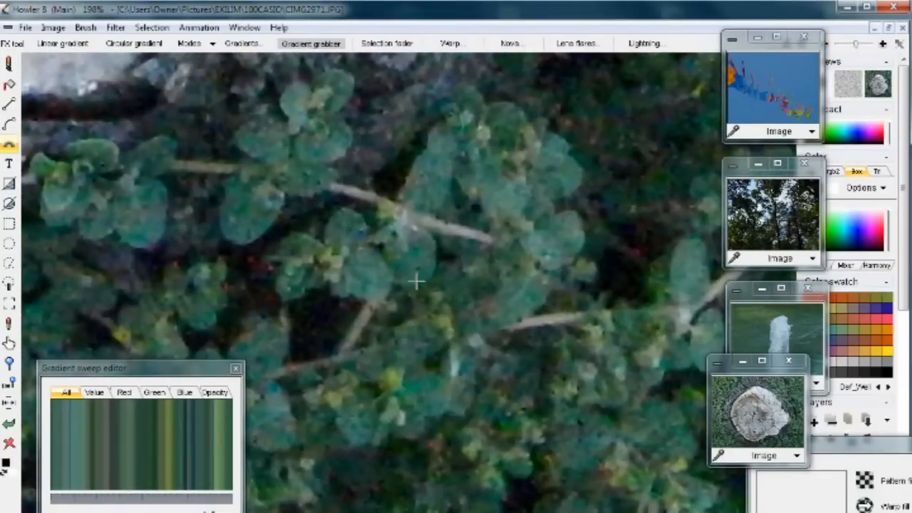
pyautogui.moveTo(350, 187); pyautogui.dragTo(536, 264)
pyautogui.moveTo(362, 371); pyautogui.dragTo(481, 291)
# Step: Grab a gradient across the cracked grey wood of the stump
pyautogui.scroll(-3, 631, 220)
pyautogui.moveTo(382, 141); pyautogui.dragTo(636, 406)
pyautogui.moveTo(587, 279); pyautogui.dragTo(329, 383)
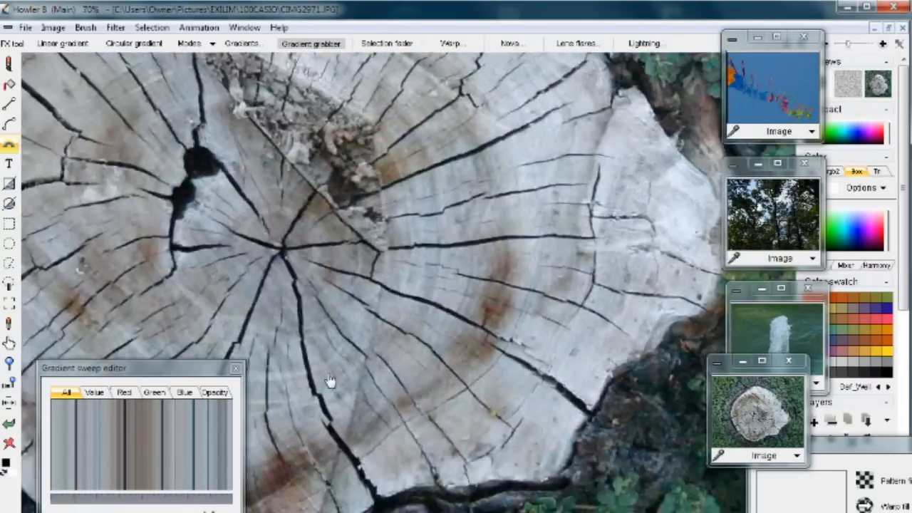
# Step: Grab gradients across the reddish-brown stain near the stump's upper edge, running down into the pale wood
pyautogui.moveTo(283, 282); pyautogui.dragTo(632, 338)
pyautogui.scroll(-4, 631, 339)
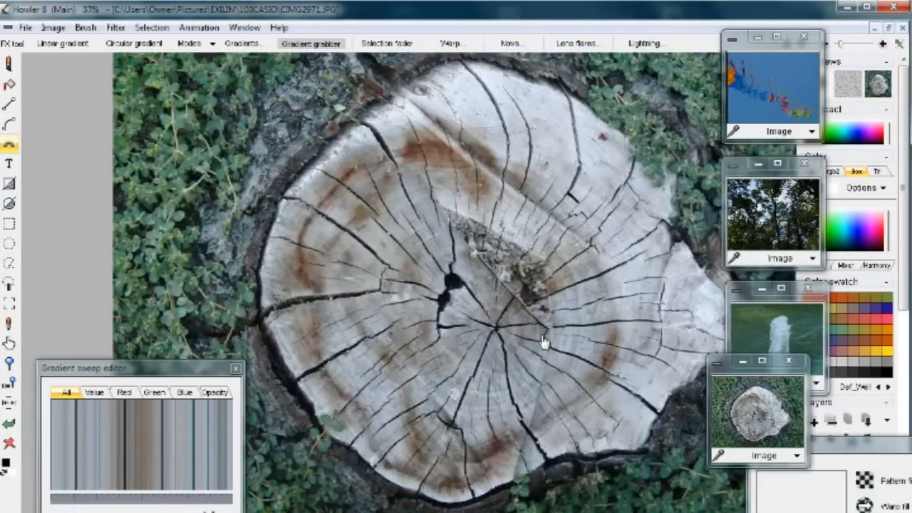
pyautogui.moveTo(437, 199); pyautogui.dragTo(413, 236)
pyautogui.moveTo(412, 236); pyautogui.dragTo(580, 240)
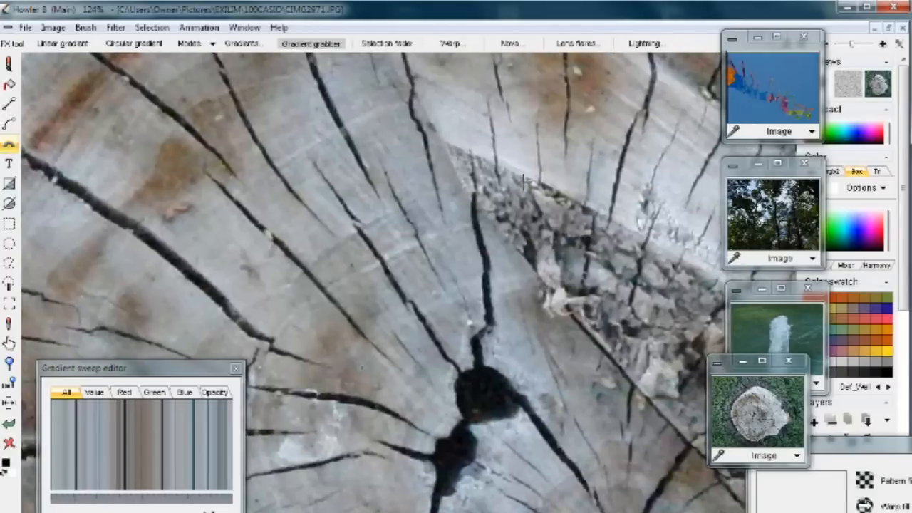
pyautogui.moveTo(511, 191); pyautogui.dragTo(458, 427)
pyautogui.moveTo(261, 120); pyautogui.dragTo(354, 445)
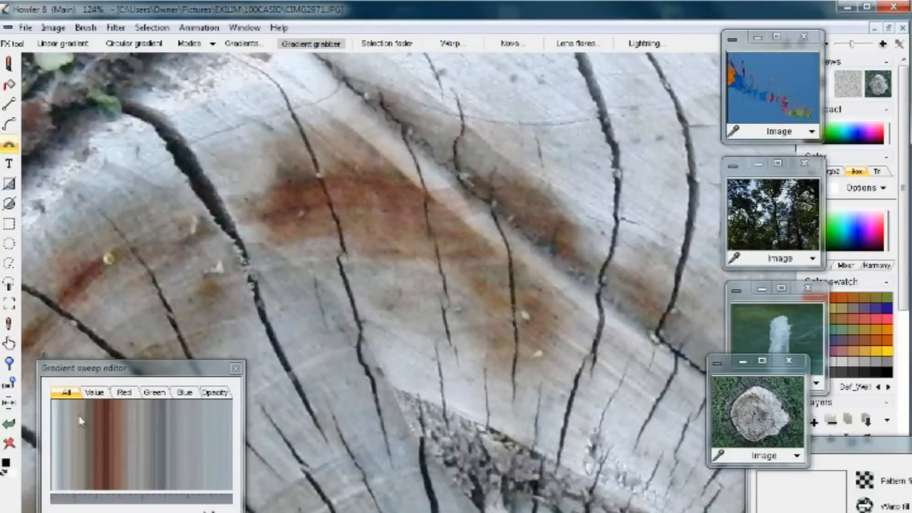
pyautogui.moveTo(350, 158); pyautogui.dragTo(422, 356)
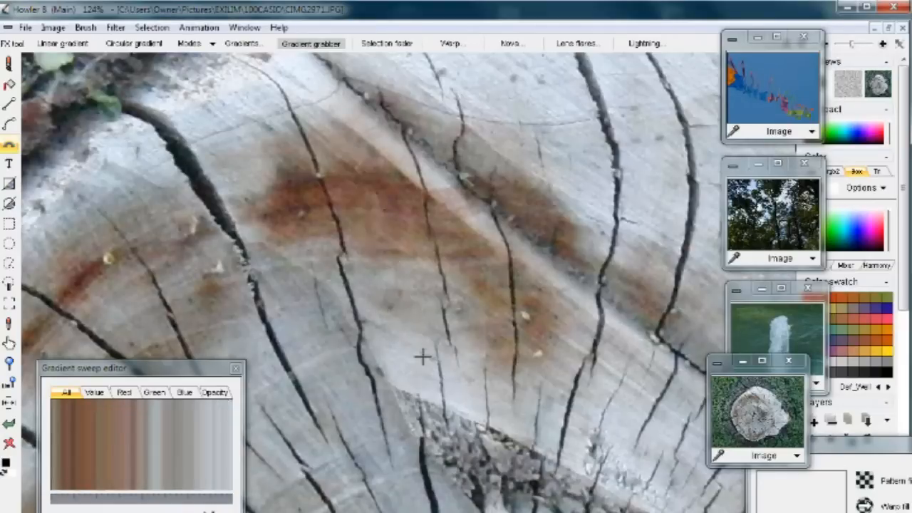
# Step: Grab a gradient across the stump's growth rings from its outer brown band toward the upper middle
pyautogui.scroll(-5, 604, 339)
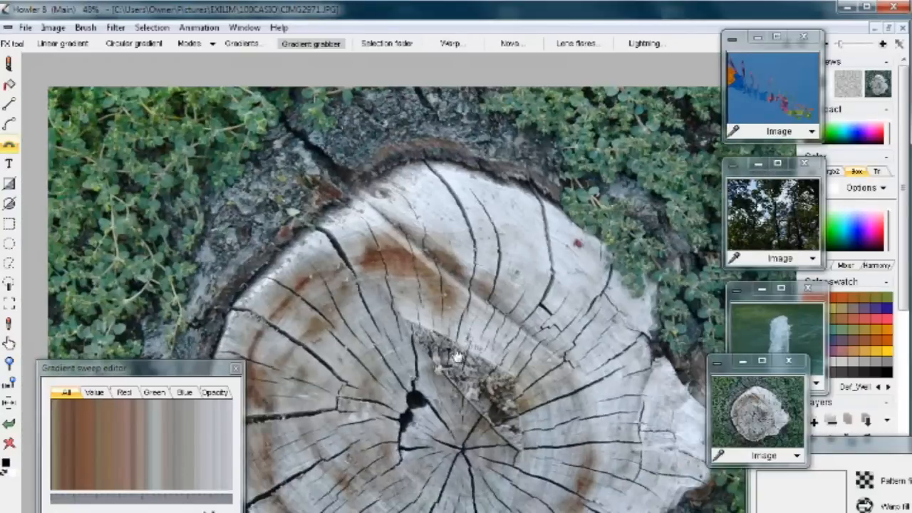
pyautogui.moveTo(483, 241); pyautogui.dragTo(473, 149)
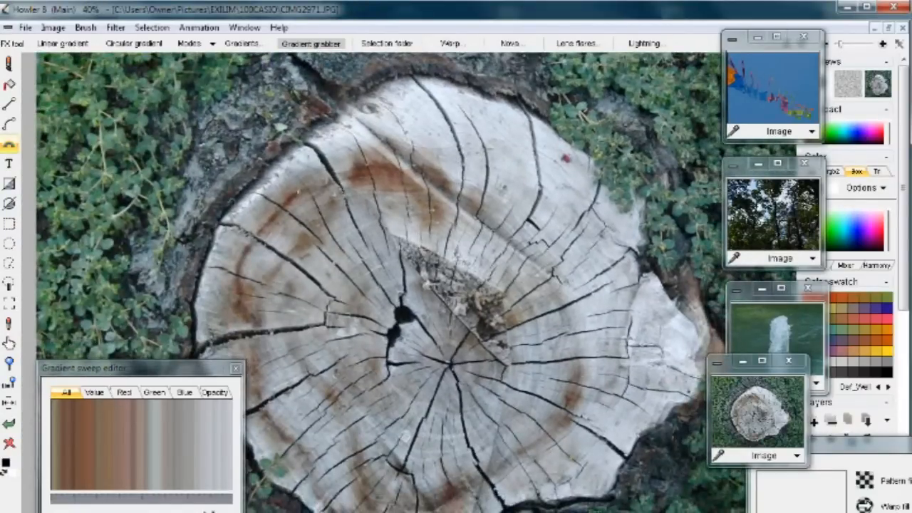
pyautogui.moveTo(249, 301); pyautogui.dragTo(458, 213)
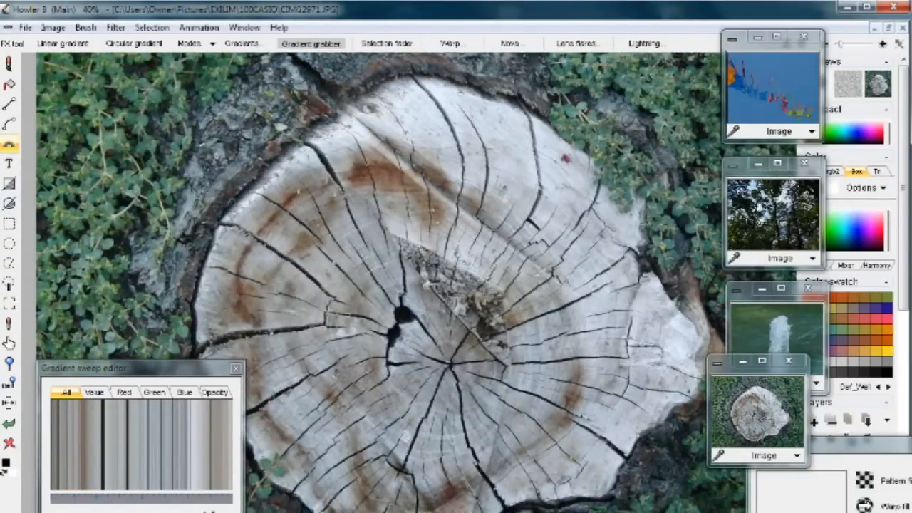
# Step: Draw a wide filled rectangle across the stump's upper part, using the grabbed gradient as a horizontal gradient fill
pyautogui.click(13, 190)
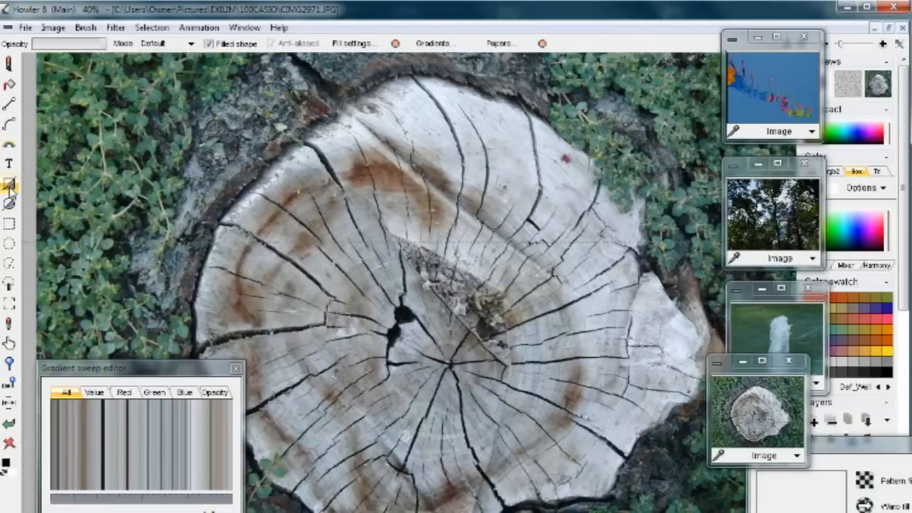
pyautogui.click(351, 43)
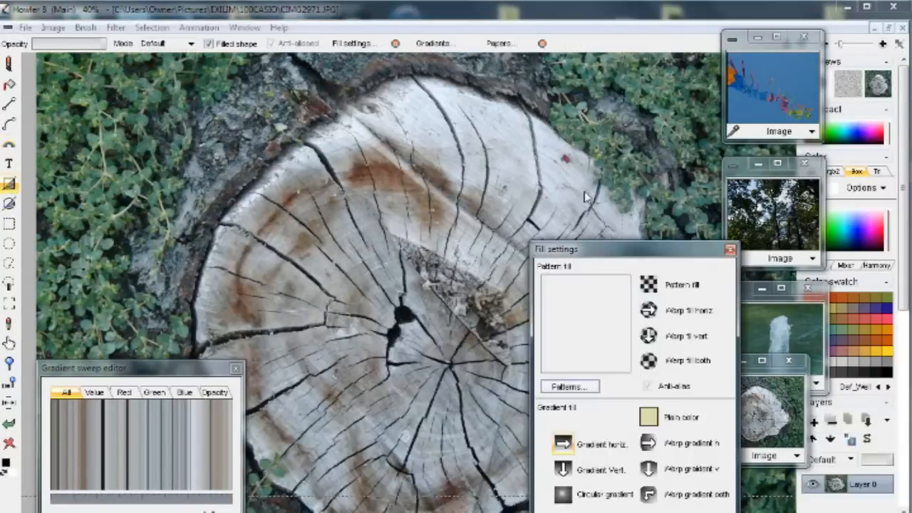
pyautogui.moveTo(498, 127); pyautogui.dragTo(497, 140)
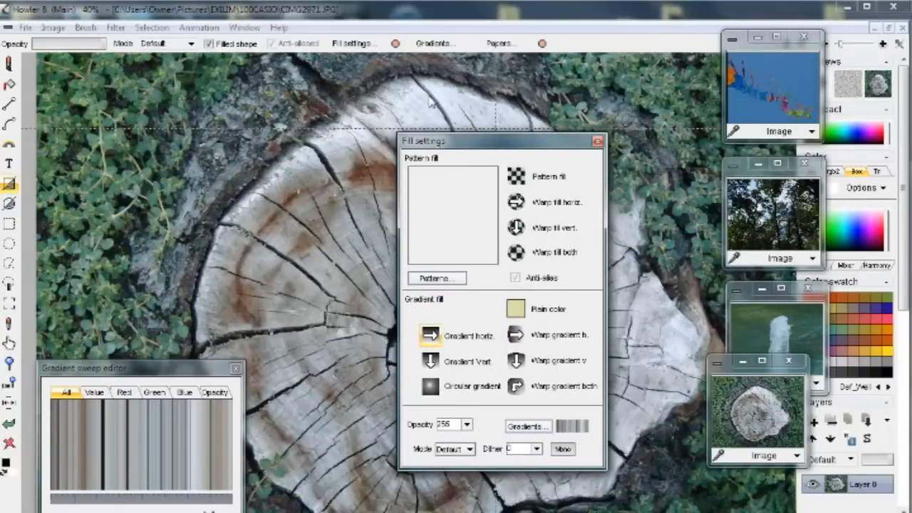
pyautogui.click(351, 43)
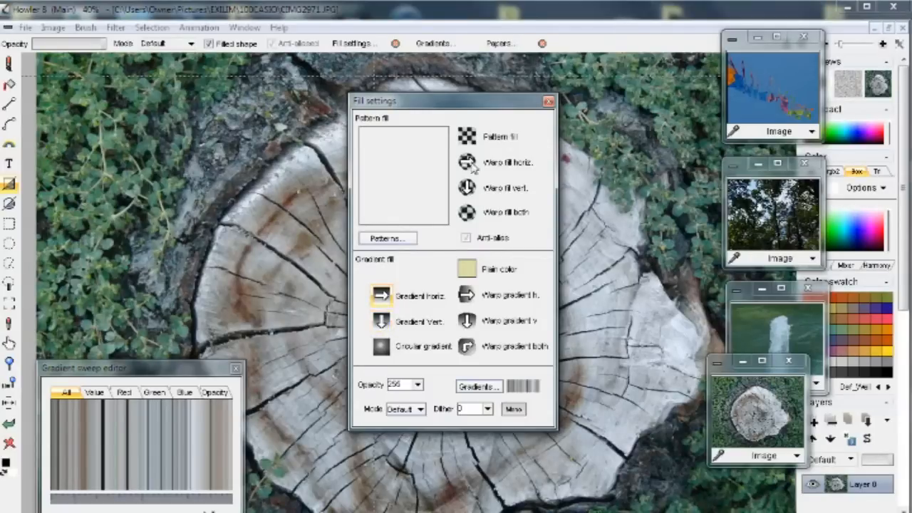
pyautogui.moveTo(440, 106); pyautogui.dragTo(598, 395)
pyautogui.moveTo(112, 142)
pyautogui.mouseDown()
pyautogui.moveTo(384, 214)
pyautogui.moveTo(748, 275)
pyautogui.moveTo(682, 189)
pyautogui.mouseUp()
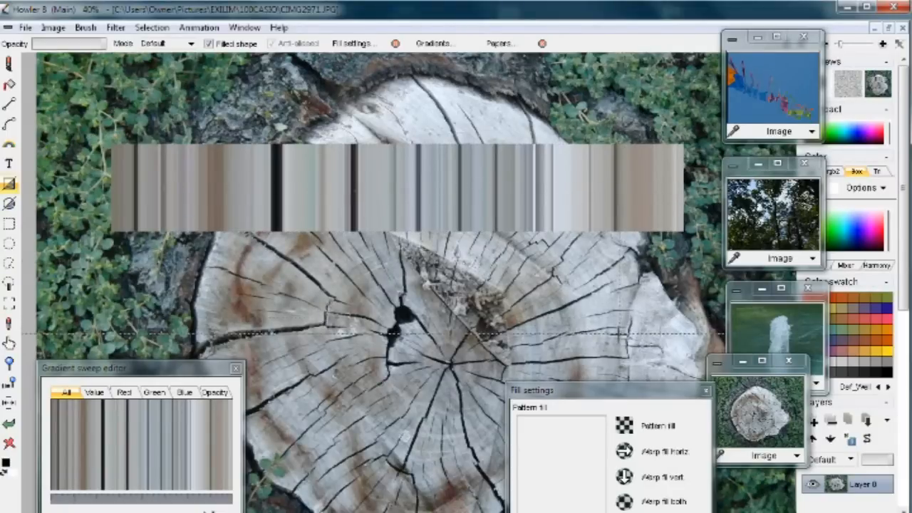
# Step: Grab gradients across the leaves and stump, ending with a diagonal one from the upper-right leaves into the wood, and undo the striped rectangle
pyautogui.scroll(-3, 446, 252)
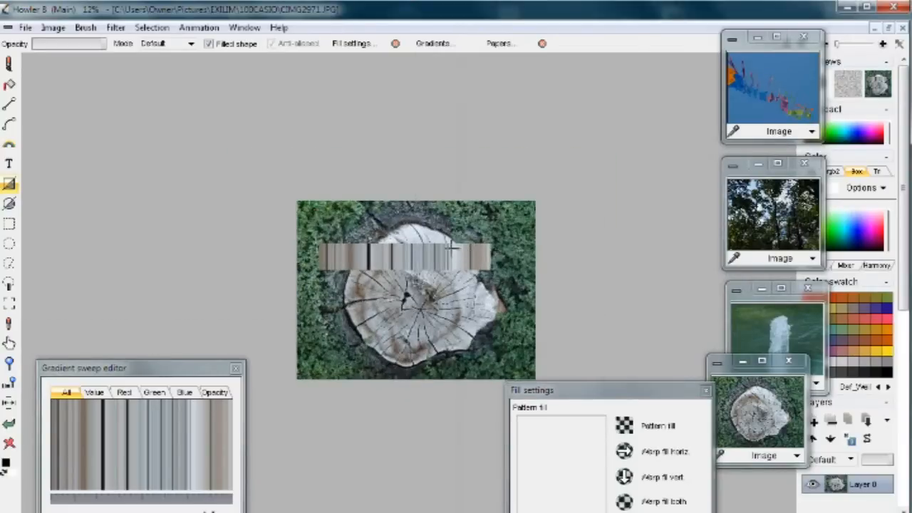
pyautogui.scroll(2, 349, 266)
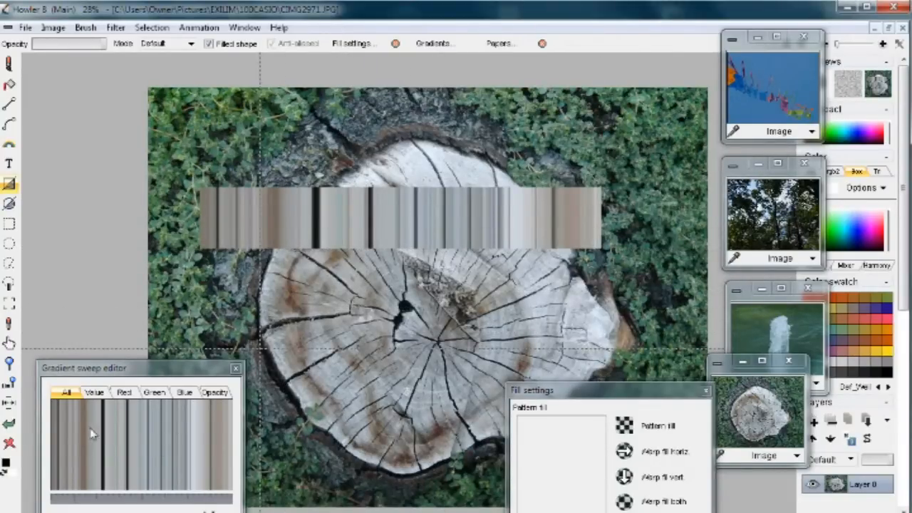
pyautogui.click(9, 146)
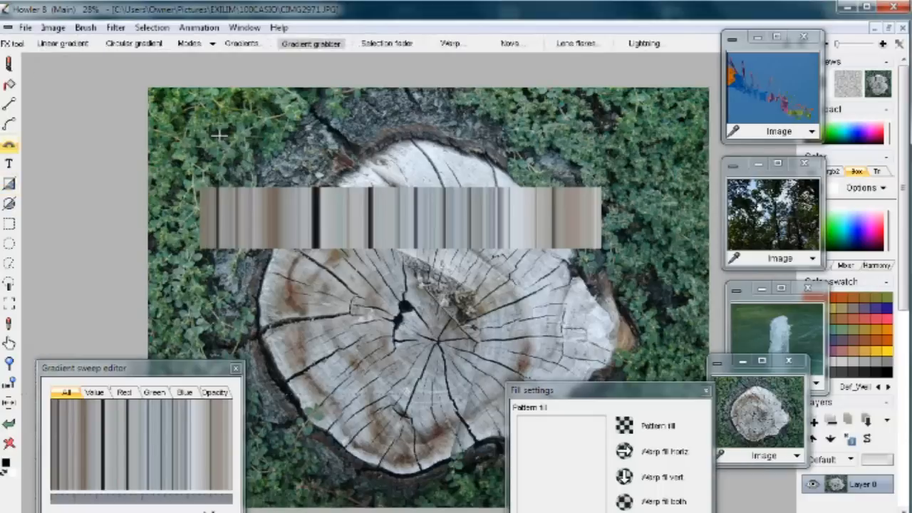
pyautogui.moveTo(177, 138); pyautogui.dragTo(360, 135)
pyautogui.moveTo(574, 162); pyautogui.dragTo(682, 170)
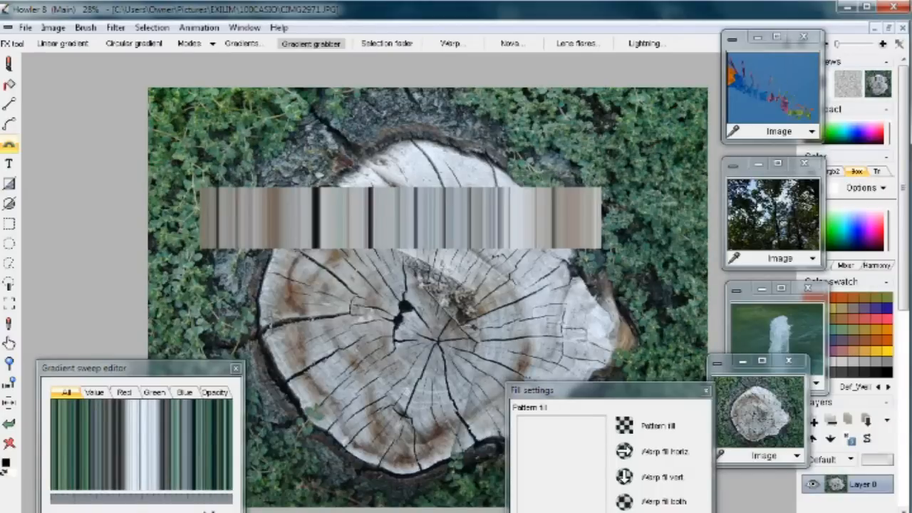
pyautogui.moveTo(177, 303); pyautogui.dragTo(437, 326)
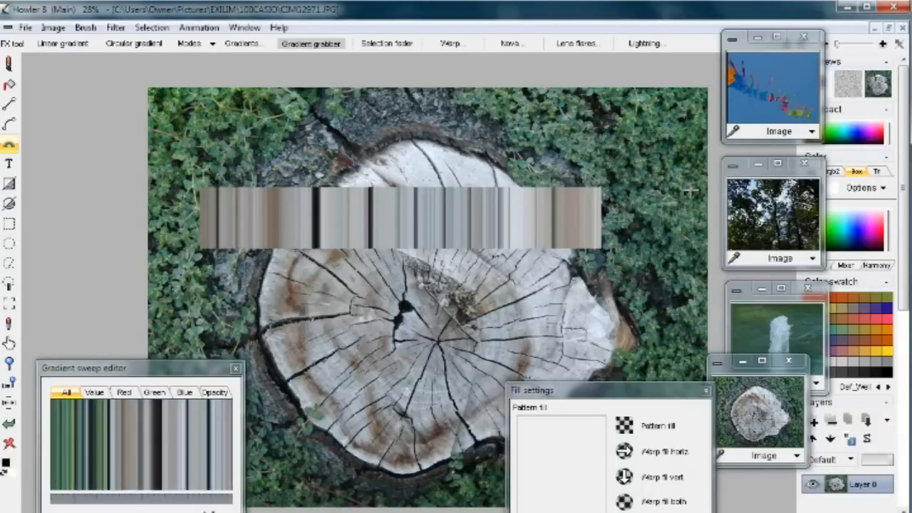
pyautogui.moveTo(647, 154); pyautogui.dragTo(647, 154)
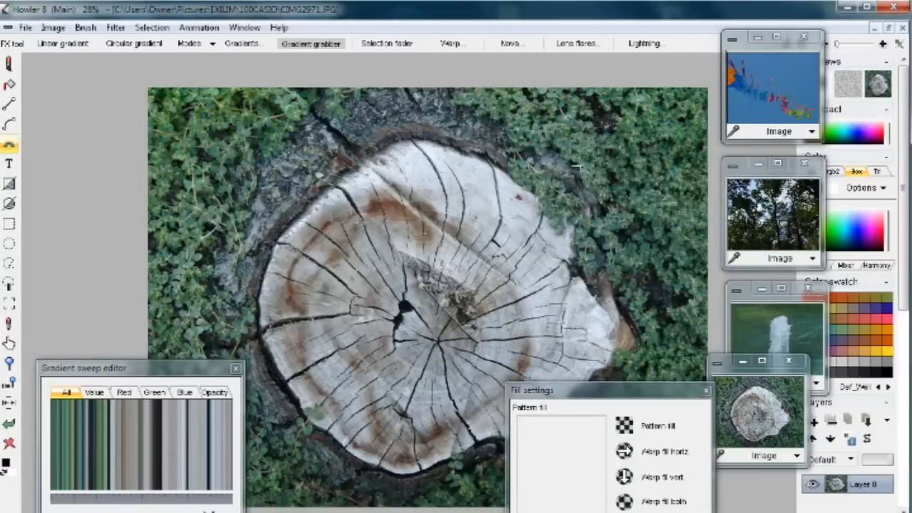
pyautogui.moveTo(686, 112); pyautogui.dragTo(364, 374)
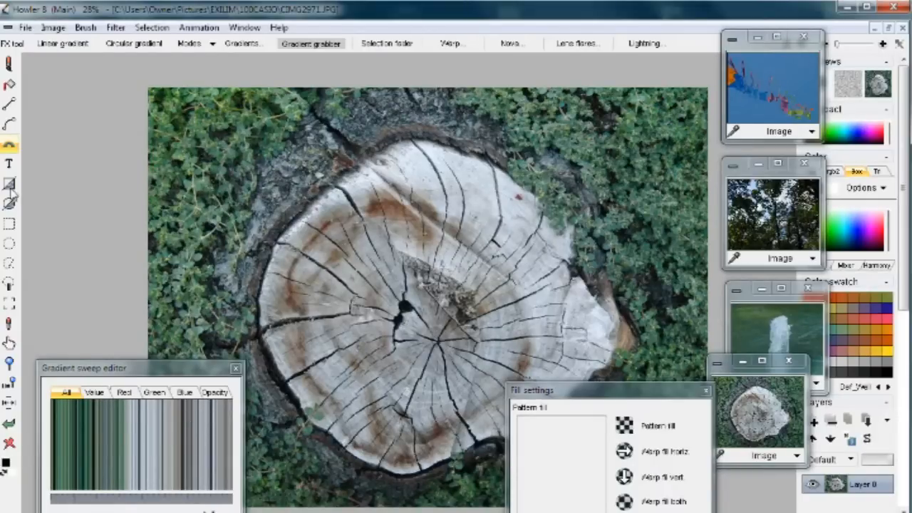
# Step: Fill the whole canvas with the green-to-grey grabbed gradient by drawing filled rectangles over the stump photo
pyautogui.click(8, 185)
pyautogui.moveTo(172, 139); pyautogui.dragTo(677, 278)
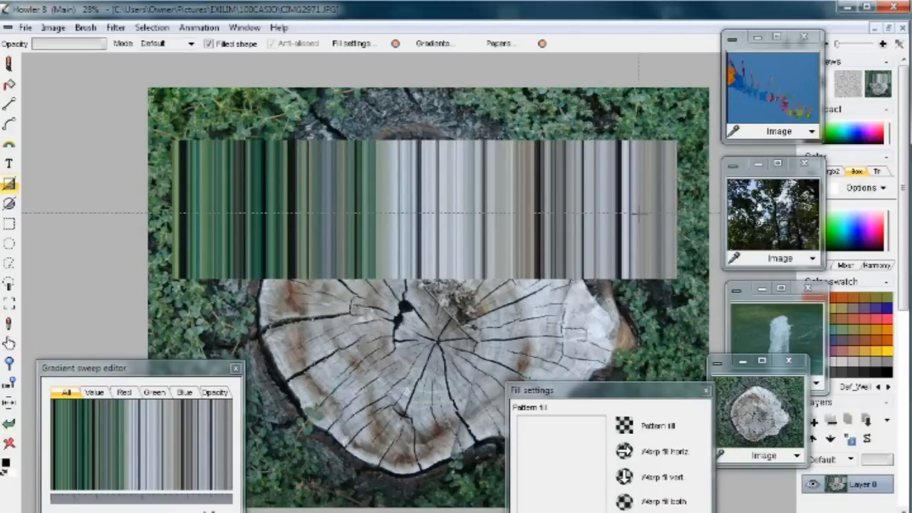
pyautogui.scroll(-4, 579, 191)
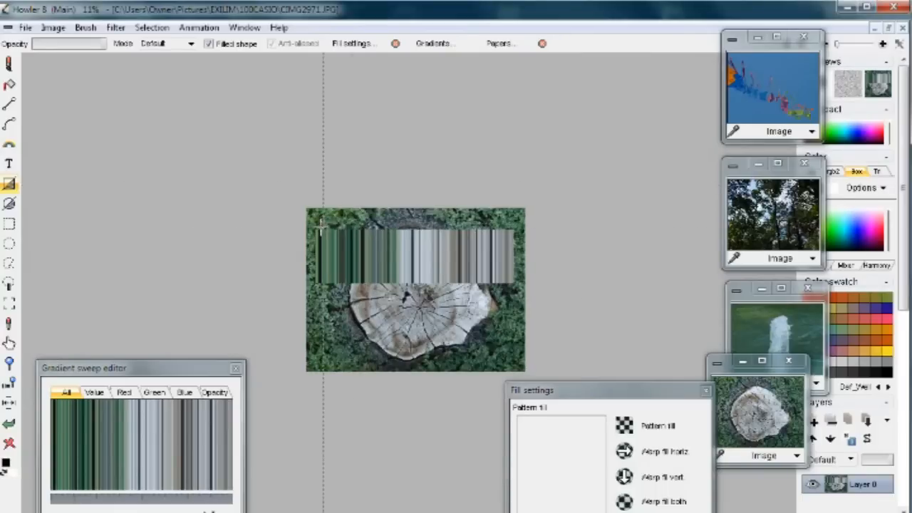
pyautogui.moveTo(302, 205); pyautogui.dragTo(543, 389)
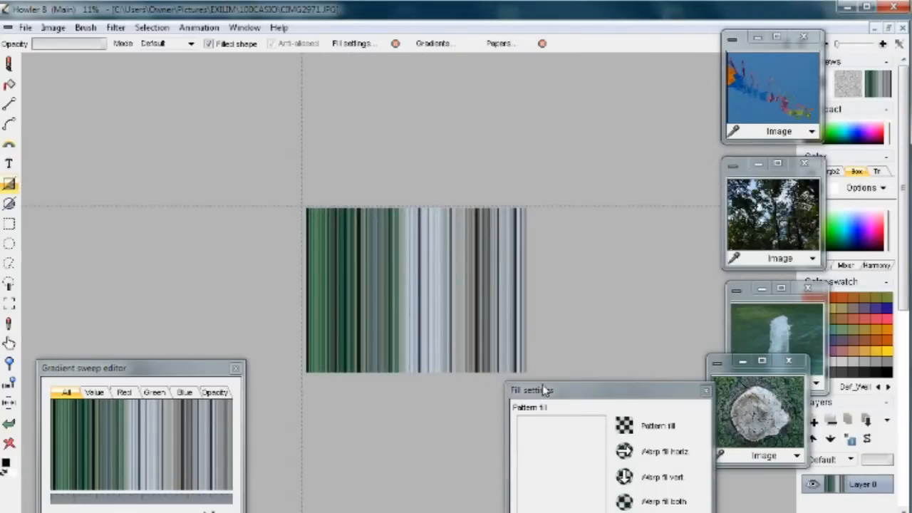
# Step: Store a copy of the striped image and sample a colour from it in its enlarged window
pyautogui.scroll(3, 396, 252)
pyautogui.scroll(-1, 600, 249)
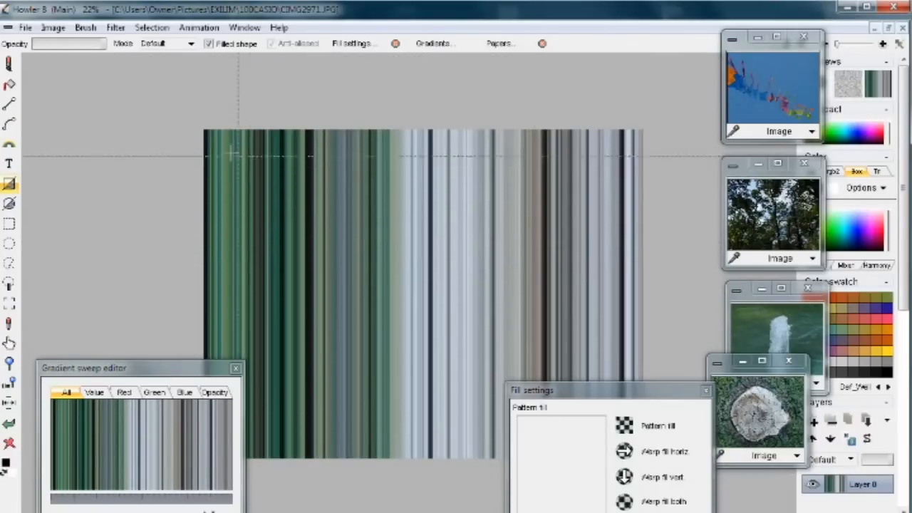
pyautogui.click(56, 27)
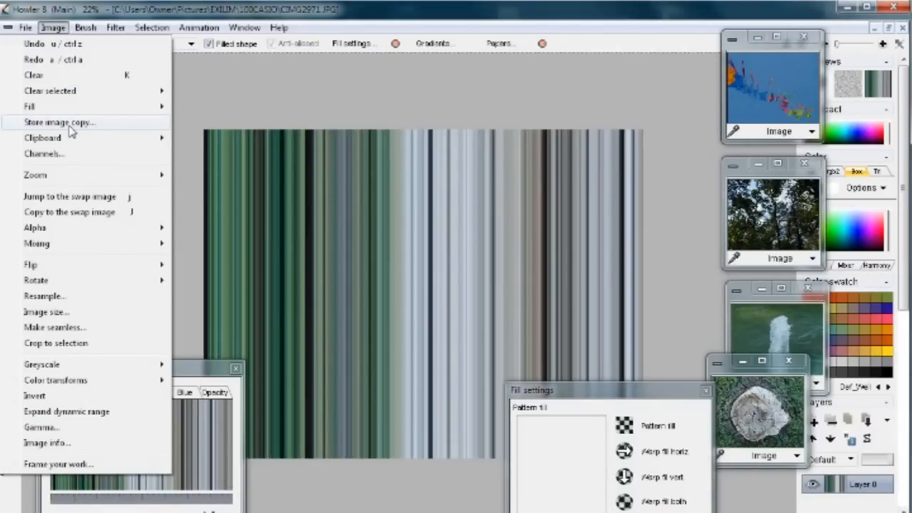
pyautogui.click(109, 129)
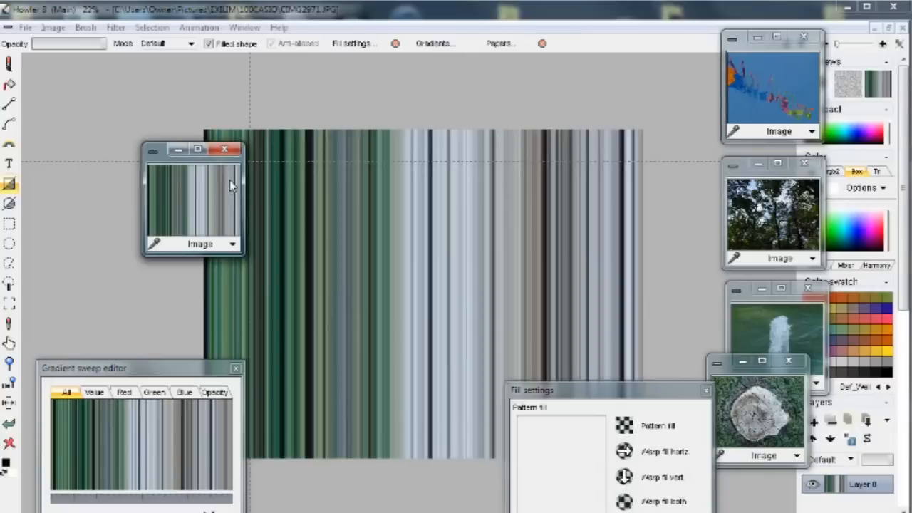
pyautogui.click(155, 244)
pyautogui.moveTo(241, 258); pyautogui.dragTo(446, 378)
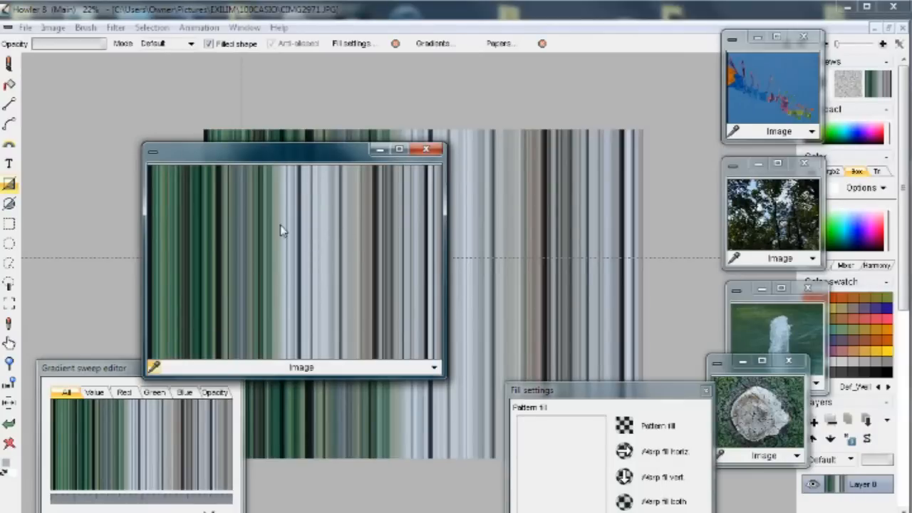
pyautogui.click(211, 321)
# Step: Close the stored image copies of the kites, the trees and the fountain
pyautogui.click(814, 165)
pyautogui.click(805, 36)
pyautogui.click(815, 288)
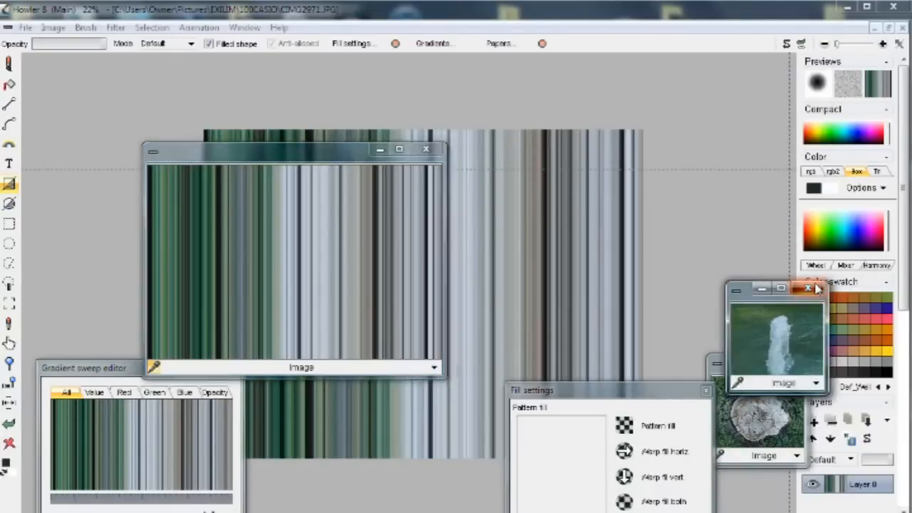
pyautogui.click(817, 288)
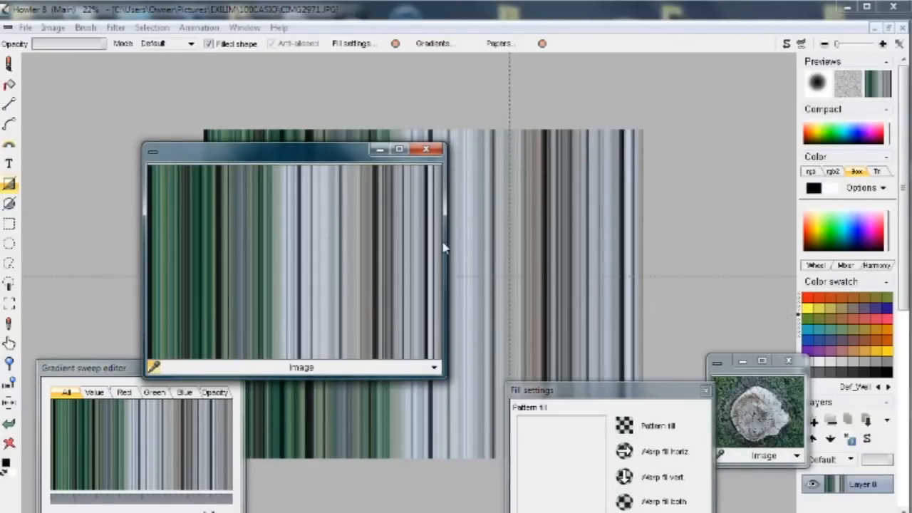
pyautogui.moveTo(310, 155); pyautogui.dragTo(632, 80)
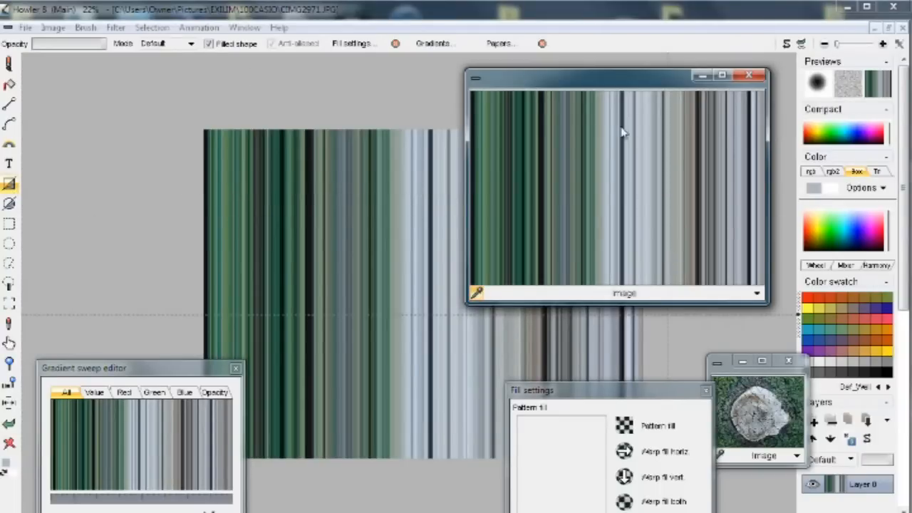
pyautogui.moveTo(638, 82); pyautogui.dragTo(231, 78)
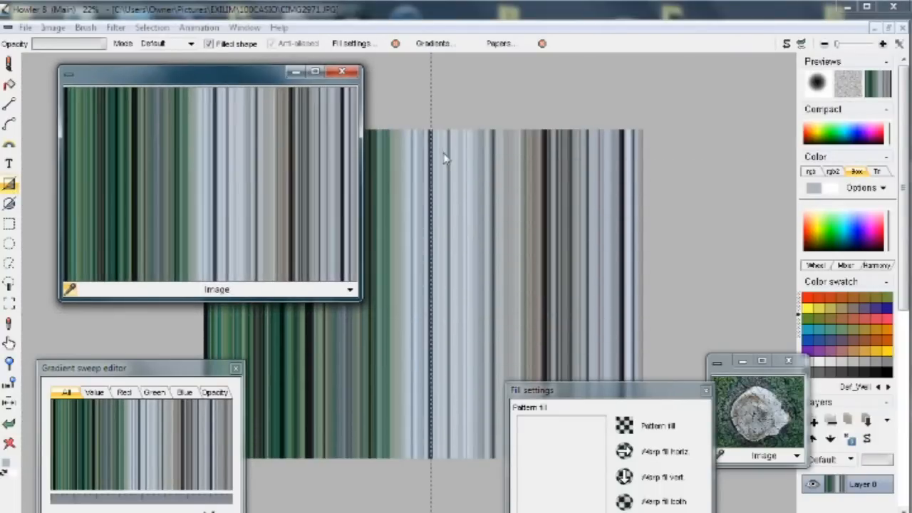
pyautogui.click(681, 229)
pyautogui.scroll(-4, 680, 230)
pyautogui.scroll(1, 592, 242)
pyautogui.moveTo(211, 76); pyautogui.dragTo(584, 79)
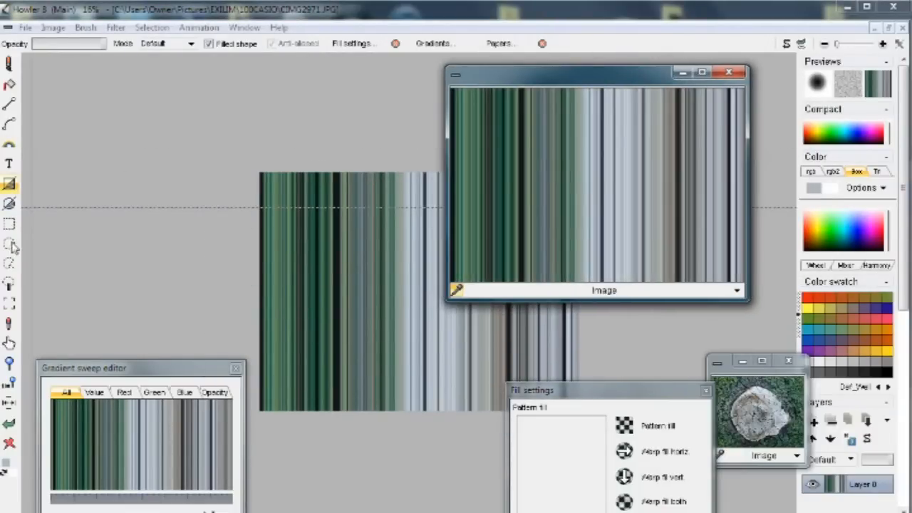
# Step: Apply the grabbed gradient with the Circular gradient tool, first around the canvas's middle and finally centred in its upper-right area
pyautogui.click(11, 146)
pyautogui.rightClick(11, 146)
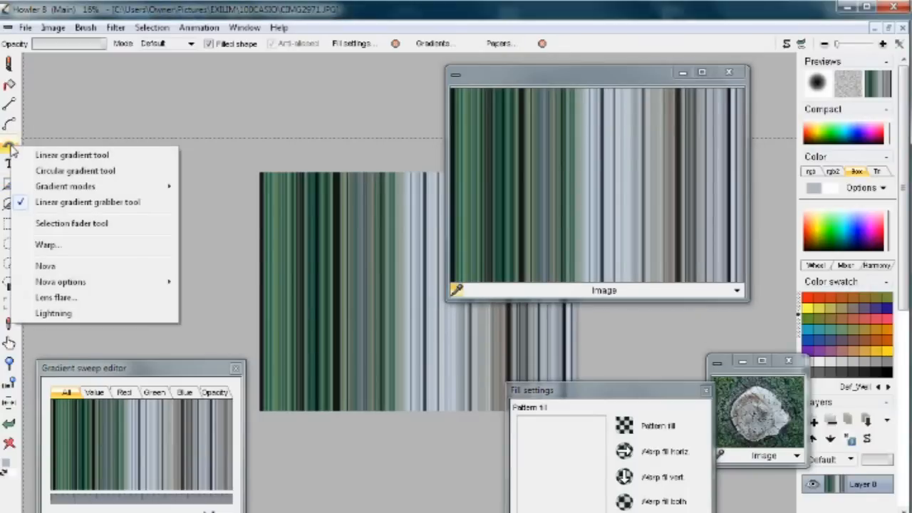
pyautogui.click(75, 172)
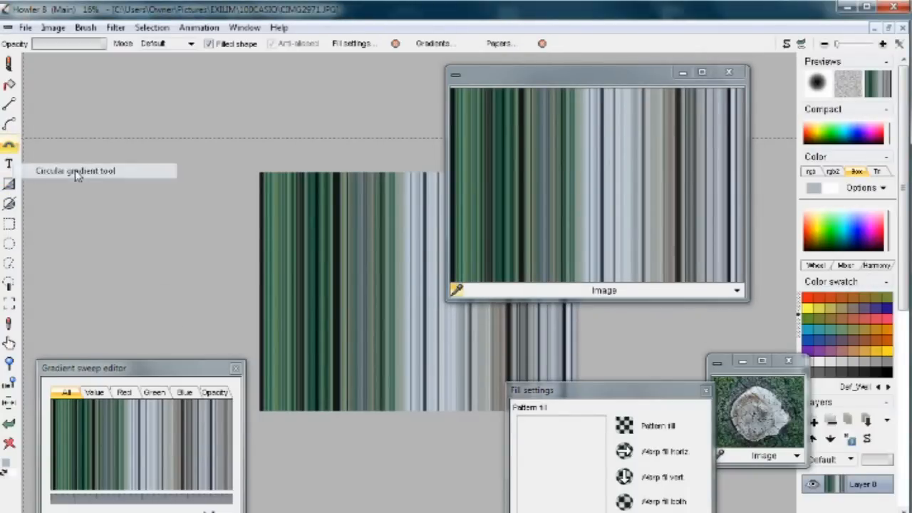
pyautogui.moveTo(498, 76); pyautogui.dragTo(827, 233)
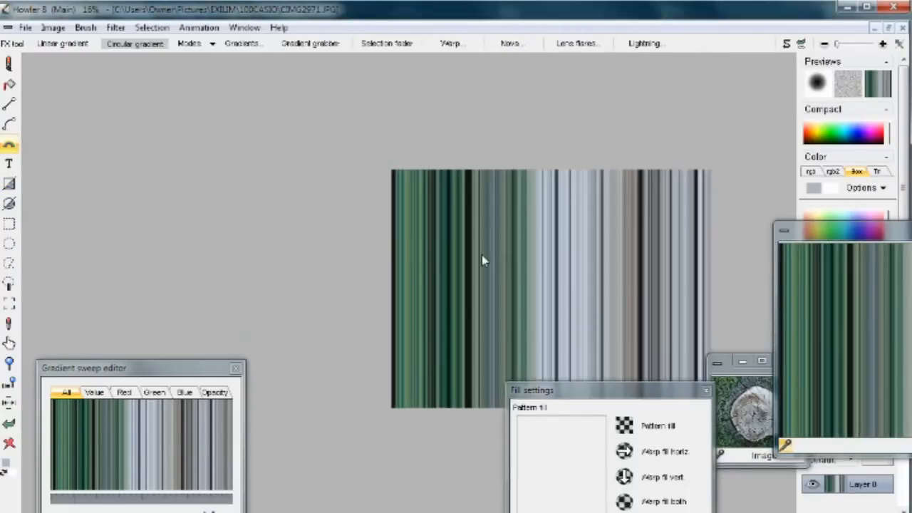
pyautogui.scroll(4, 434, 249)
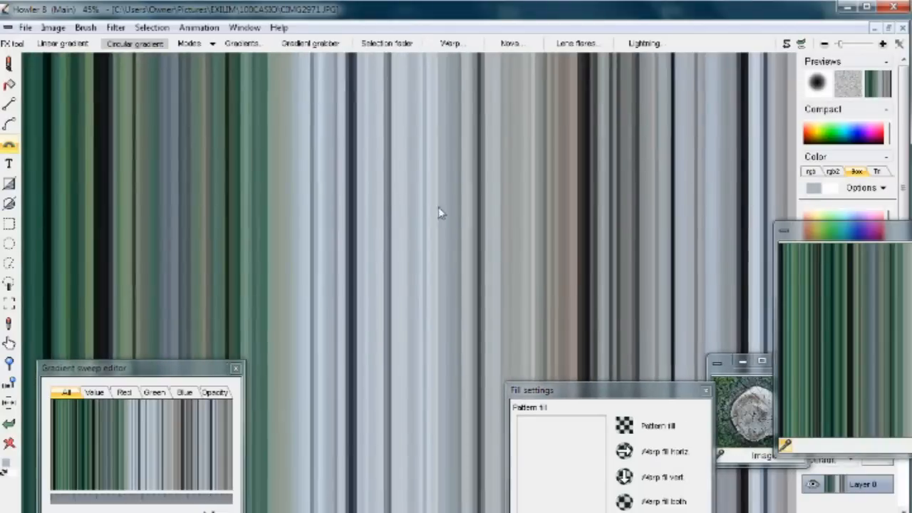
pyautogui.scroll(-3, 439, 209)
pyautogui.moveTo(340, 250); pyautogui.dragTo(552, 158)
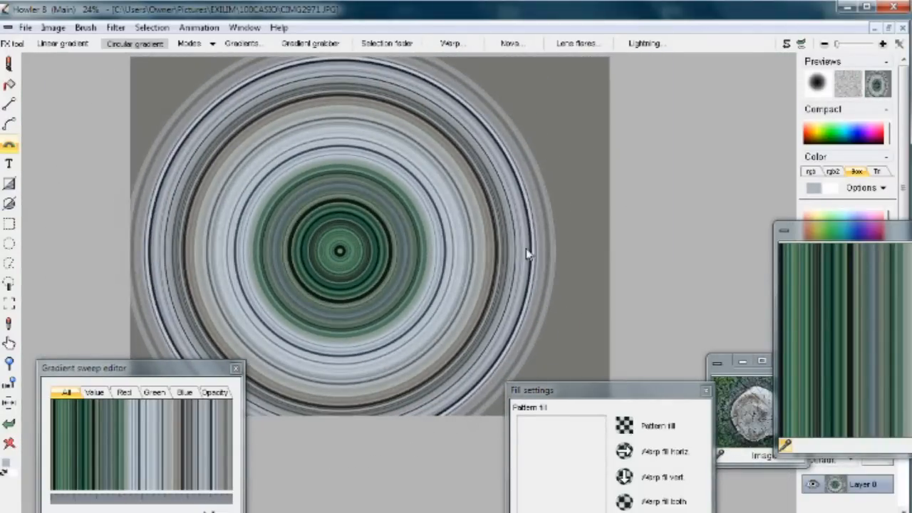
pyautogui.moveTo(510, 108); pyautogui.dragTo(281, 210)
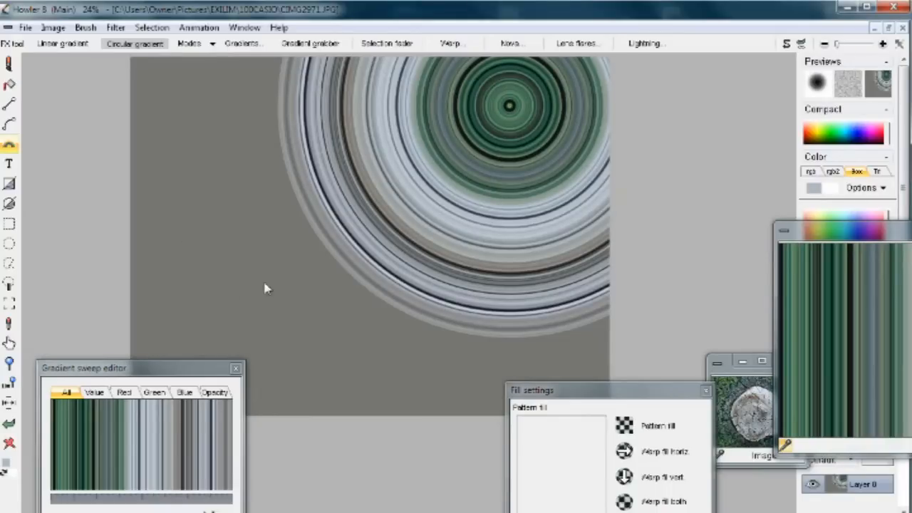
# Step: Draw a steady fall in the gradient's opacity from full to zero and apply a circular gradient in the canvas's lower middle
pyautogui.moveTo(840, 230); pyautogui.dragTo(351, 120)
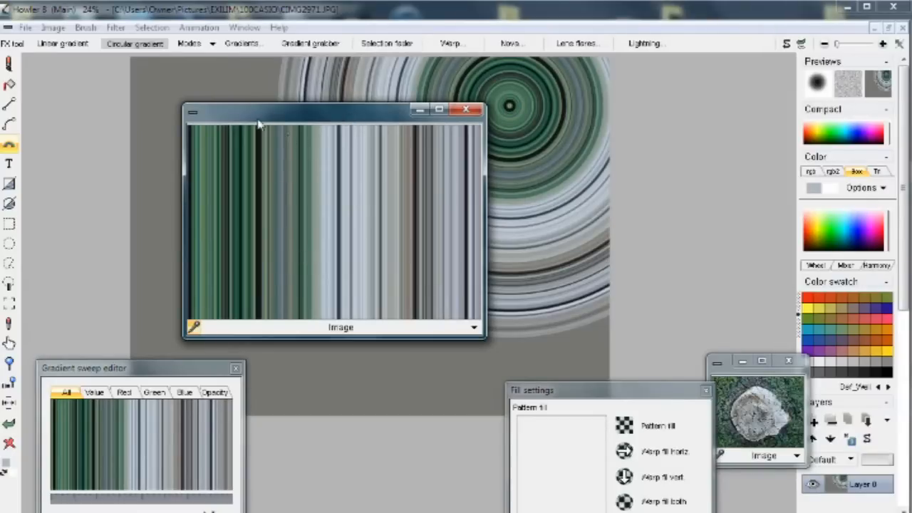
pyautogui.moveTo(258, 122); pyautogui.dragTo(911, 467)
pyautogui.moveTo(180, 369); pyautogui.dragTo(210, 188)
pyautogui.click(239, 220)
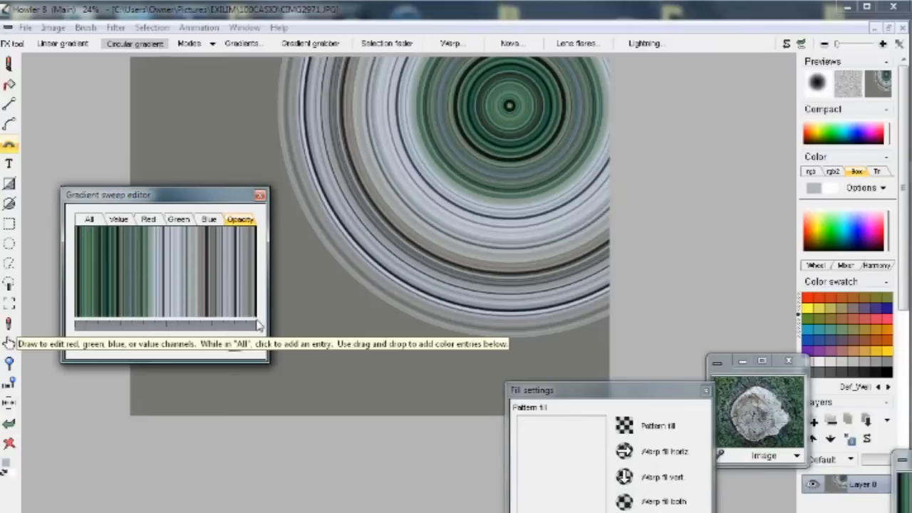
pyautogui.moveTo(234, 229)
pyautogui.mouseDown()
pyautogui.moveTo(258, 328)
pyautogui.moveTo(199, 239)
pyautogui.moveTo(121, 220)
pyautogui.moveTo(209, 296)
pyautogui.moveTo(260, 318)
pyautogui.mouseUp()
pyautogui.moveTo(333, 308); pyautogui.dragTo(520, 148)
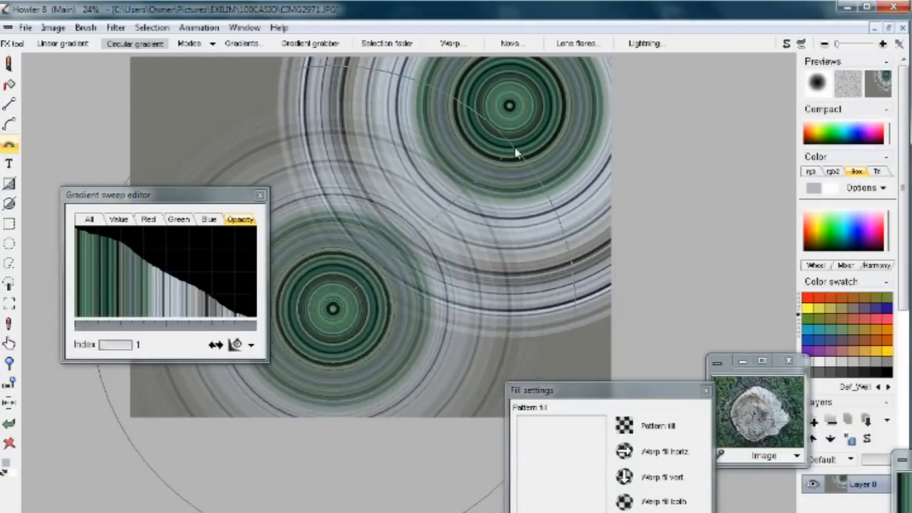
# Step: Reshape the gradient's opacity to fade out only at its outer end and apply another circular gradient near the canvas's middle
pyautogui.moveTo(153, 229); pyautogui.dragTo(219, 278)
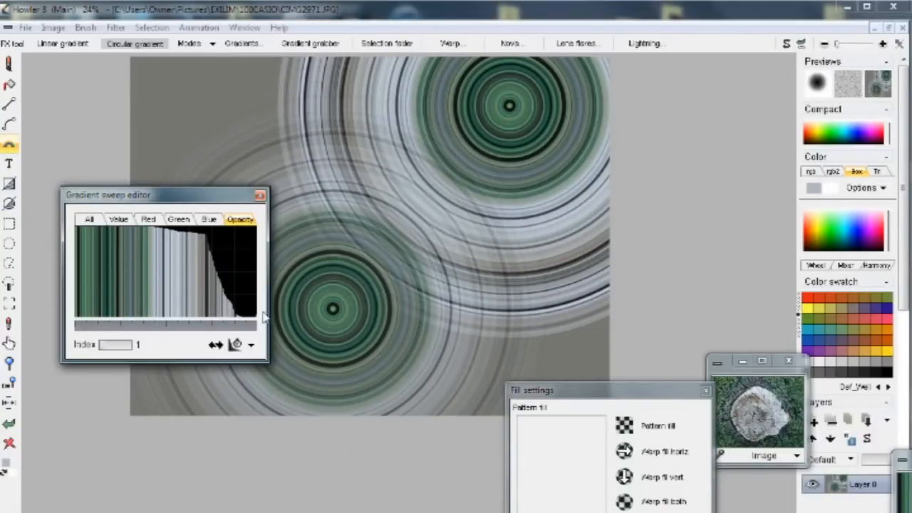
pyautogui.moveTo(255, 327)
pyautogui.mouseDown()
pyautogui.moveTo(244, 275)
pyautogui.moveTo(164, 228)
pyautogui.mouseUp()
pyautogui.moveTo(400, 249); pyautogui.dragTo(505, 231)
pyautogui.scroll(6, 427, 243)
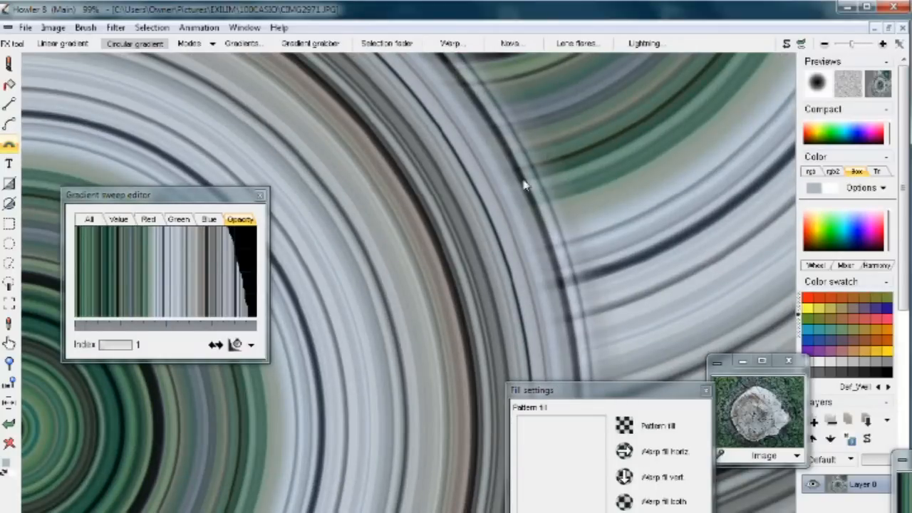
# Step: Redraw the gradient's opacity to stay full along nearly its whole length and drop abruptly to zero at the outer end
pyautogui.moveTo(525, 185); pyautogui.dragTo(463, 432)
pyautogui.moveTo(399, 279); pyautogui.dragTo(321, 332)
pyautogui.moveTo(662, 271); pyautogui.dragTo(572, 284)
pyautogui.moveTo(338, 342); pyautogui.dragTo(466, 145)
pyautogui.moveTo(240, 267)
pyautogui.mouseDown()
pyautogui.moveTo(188, 212)
pyautogui.moveTo(258, 205)
pyautogui.mouseUp()
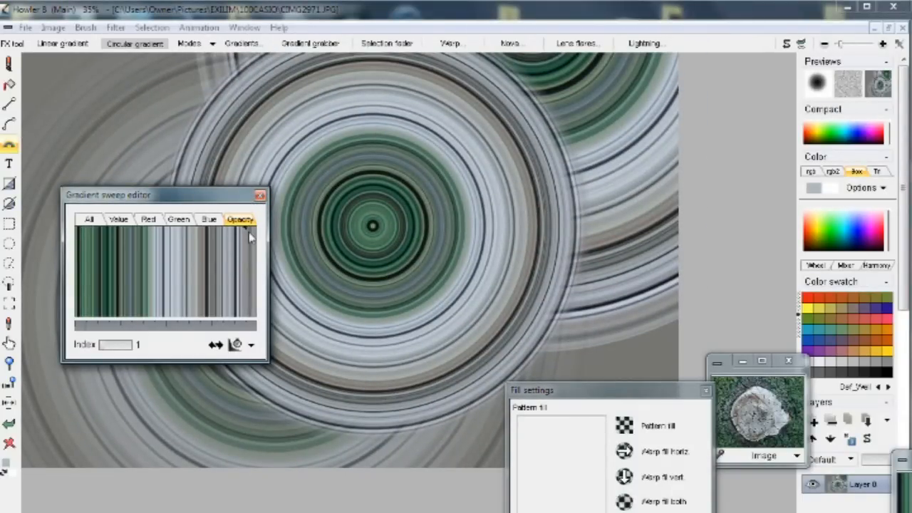
pyautogui.moveTo(243, 227)
pyautogui.mouseDown()
pyautogui.moveTo(255, 317)
pyautogui.moveTo(268, 320)
pyautogui.mouseUp()
# Step: Apply ten circular gradients of varying sizes across the canvas, from a tiny one near the lower-left corner to a large upper-right one
pyautogui.moveTo(386, 265); pyautogui.dragTo(461, 191)
pyautogui.moveTo(565, 151); pyautogui.dragTo(496, 244)
pyautogui.moveTo(480, 292); pyautogui.dragTo(450, 309)
pyautogui.moveTo(408, 411); pyautogui.dragTo(328, 429)
pyautogui.moveTo(190, 128); pyautogui.dragTo(109, 210)
pyautogui.moveTo(400, 219)
pyautogui.mouseDown()
pyautogui.moveTo(335, 257)
pyautogui.moveTo(346, 246)
pyautogui.mouseUp()
pyautogui.moveTo(395, 123); pyautogui.dragTo(337, 122)
pyautogui.moveTo(244, 405); pyautogui.dragTo(156, 441)
pyautogui.moveTo(65, 422); pyautogui.dragTo(367, 357)
pyautogui.moveTo(617, 319)
pyautogui.mouseDown()
pyautogui.moveTo(637, 383)
pyautogui.moveTo(565, 303)
pyautogui.mouseUp()
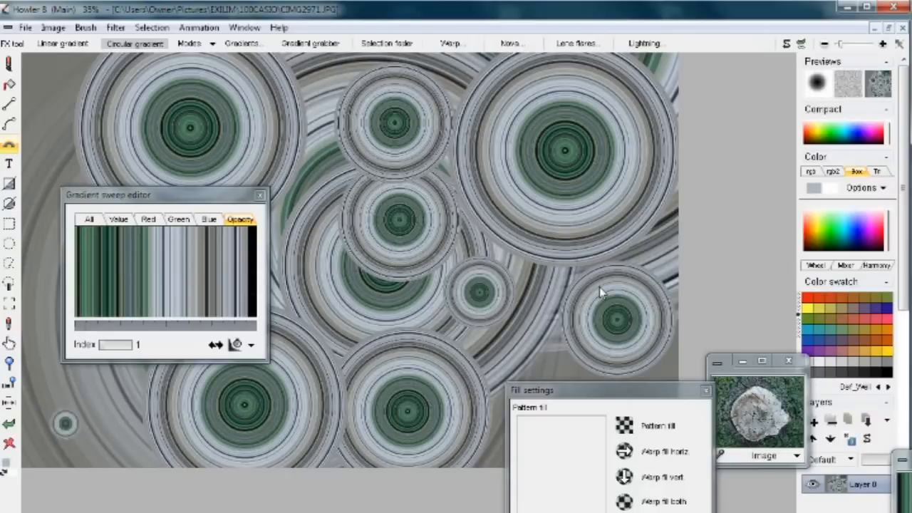
# Step: Grab a new gradient with the Linear gradient grabber along a line from the upper-left circle to the canvas's right side
pyautogui.rightClick(9, 147)
pyautogui.moveTo(107, 184)
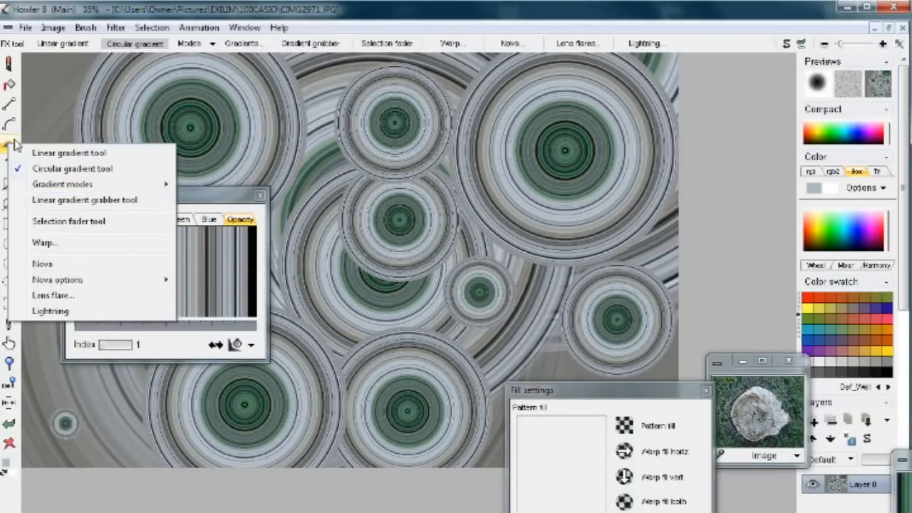
pyautogui.click(75, 200)
pyautogui.moveTo(155, 118); pyautogui.dragTo(636, 221)
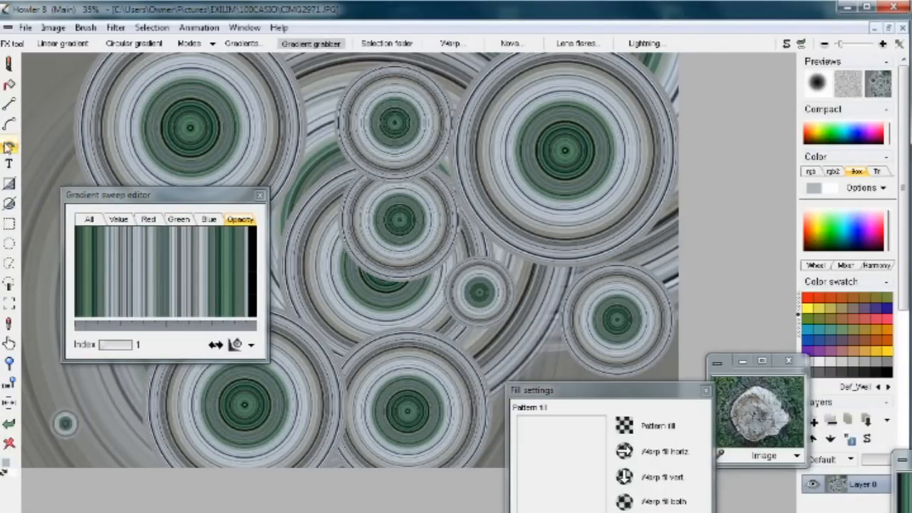
# Step: Apply the grabbed gradient with the Circular gradient tool as one large circle centred near the canvas's middle, and inspect its rings
pyautogui.click(8, 147)
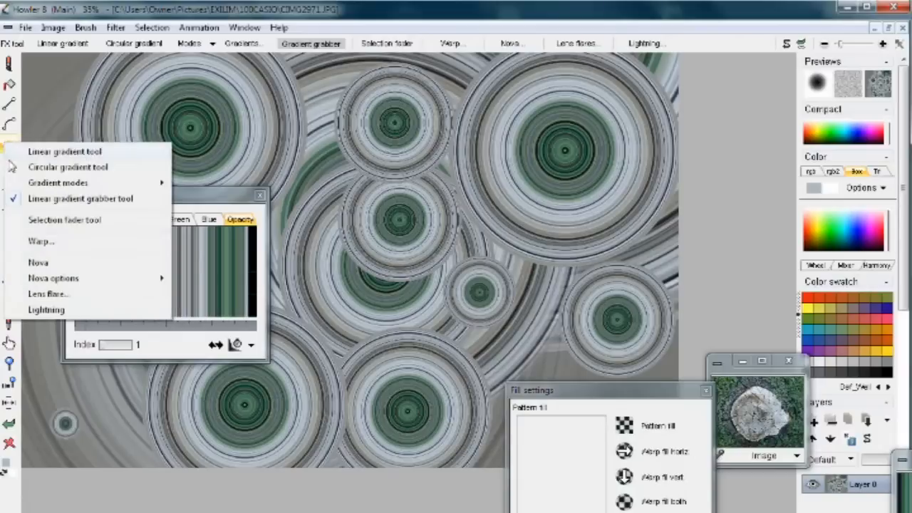
pyautogui.click(91, 168)
pyautogui.moveTo(365, 297); pyautogui.dragTo(487, 199)
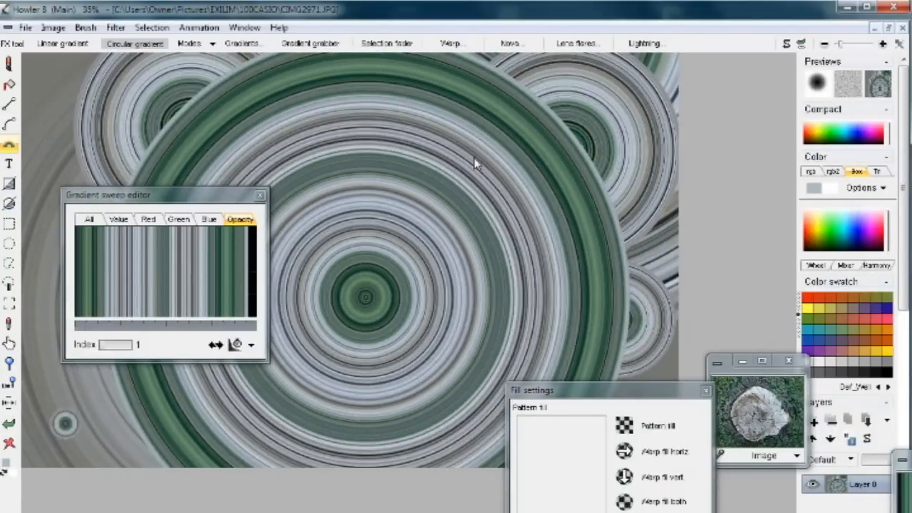
pyautogui.scroll(2, 601, 240)
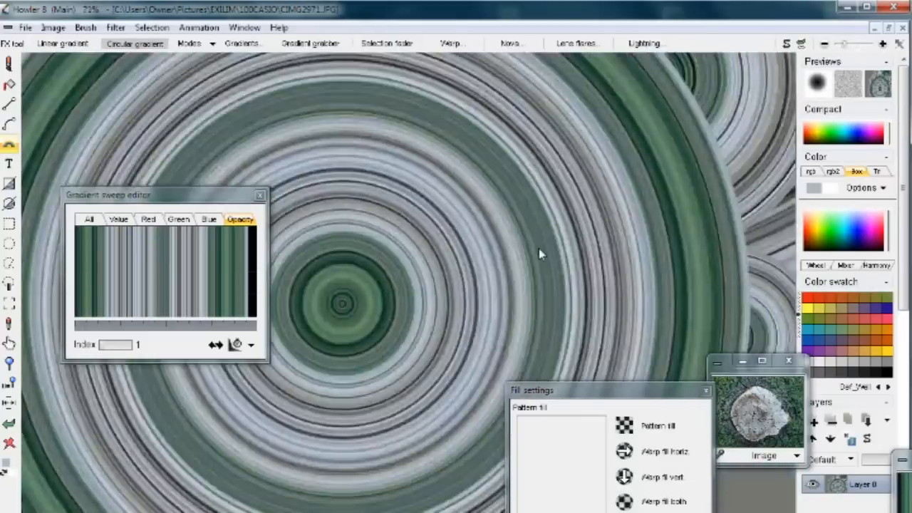
pyautogui.scroll(-2, 539, 247)
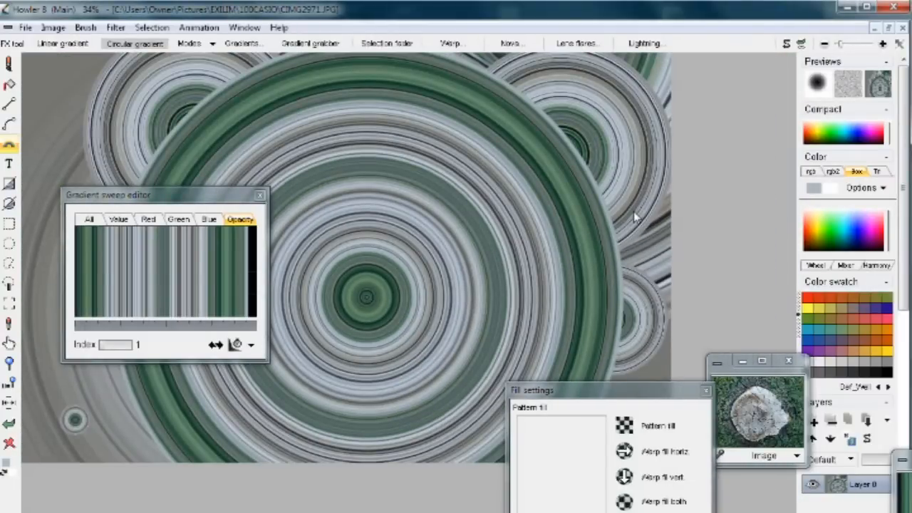